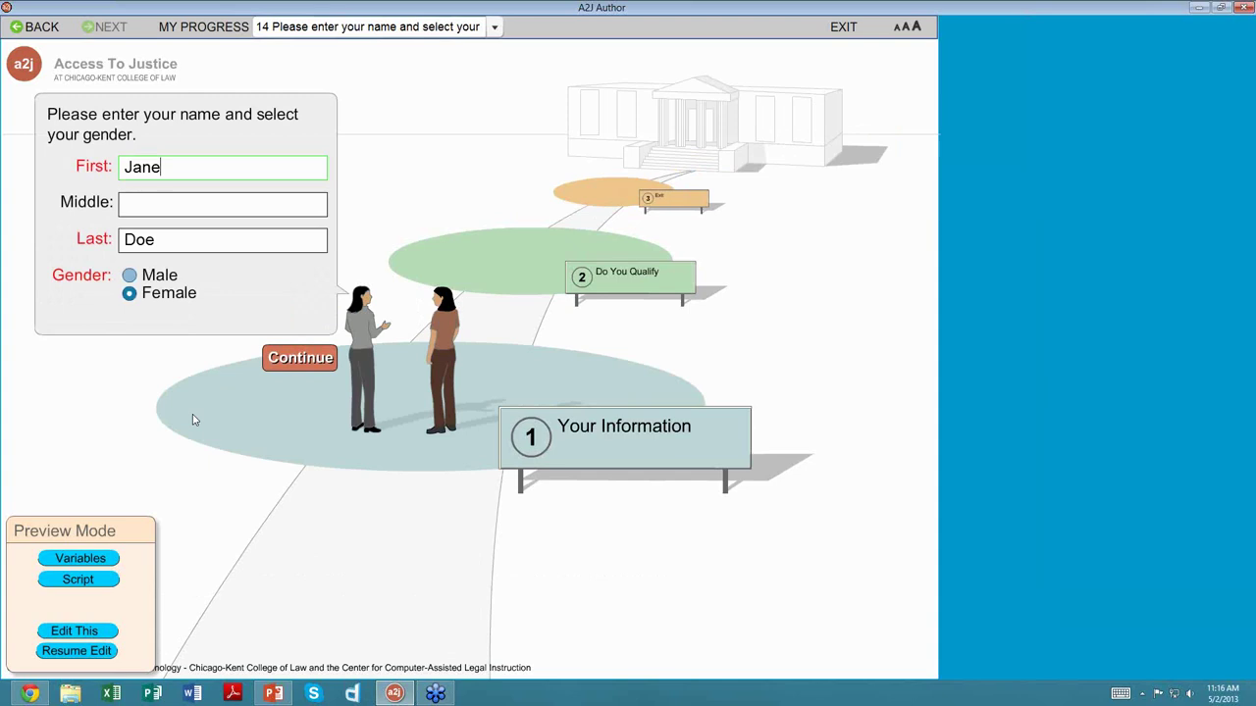
- Submit the name question, then open the date-of-birth question's design and examine its AGE condition and the Continue button's destination
left_click(301, 359)
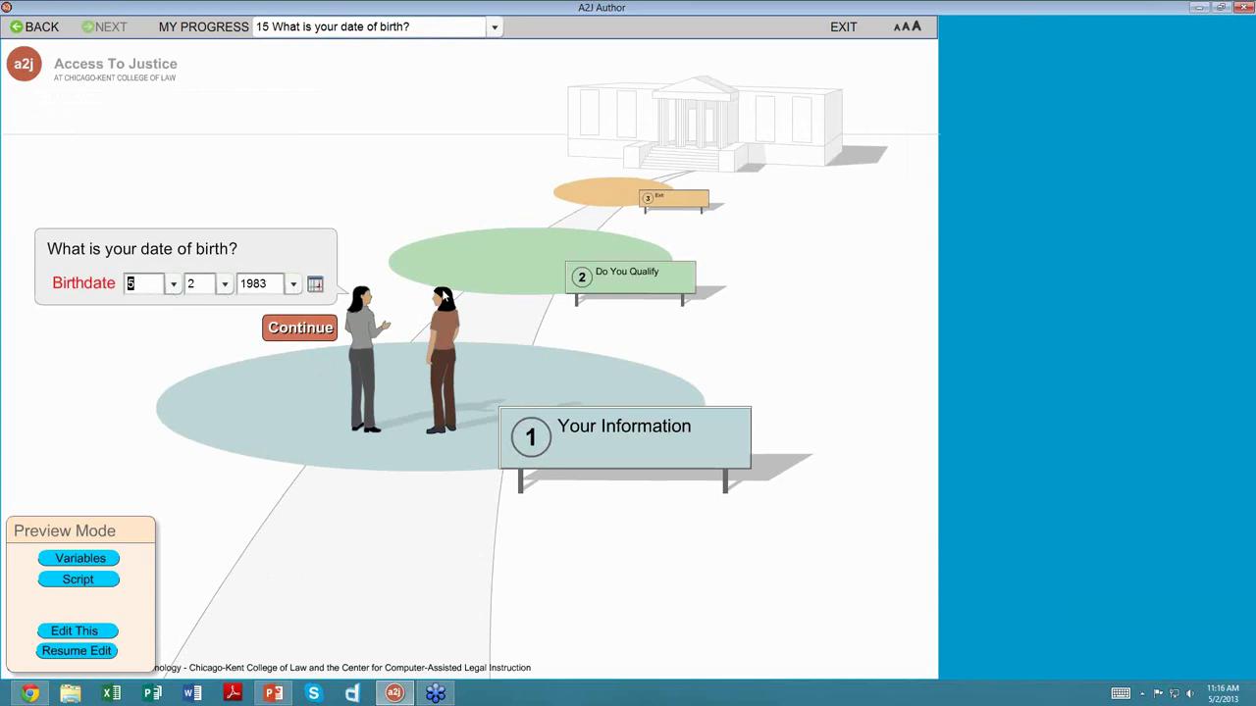
left_click(90, 632)
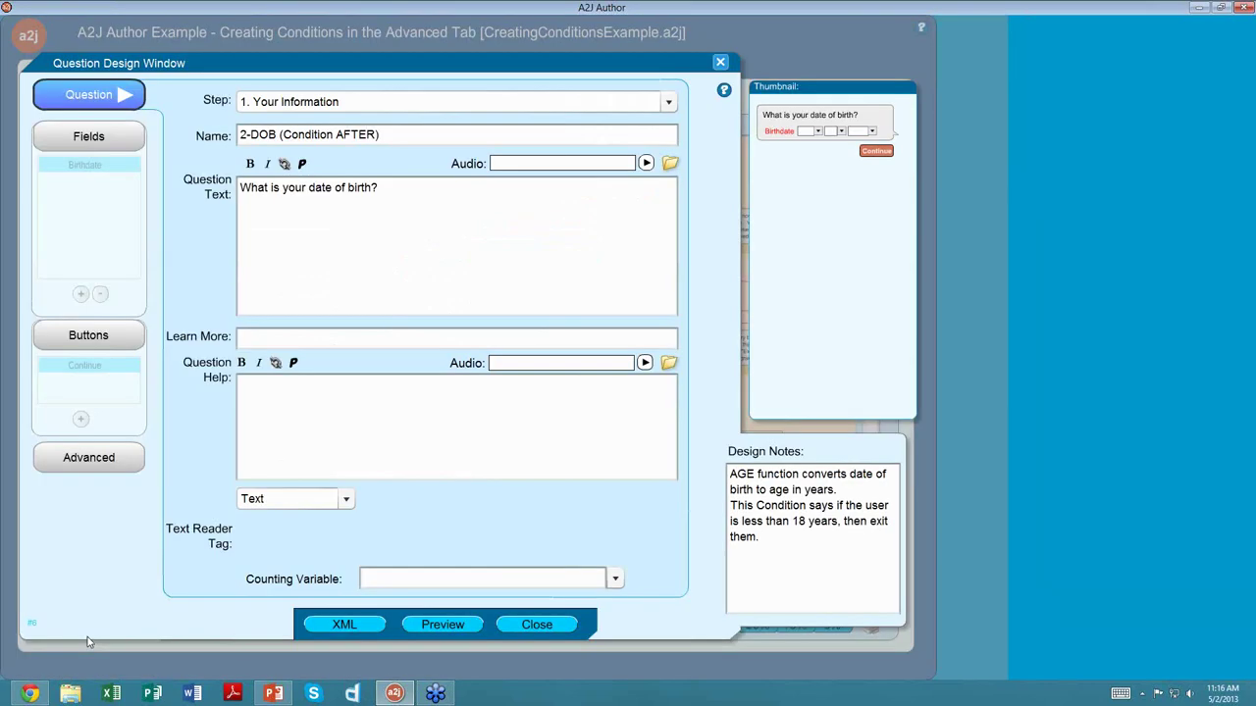
left_click(102, 457)
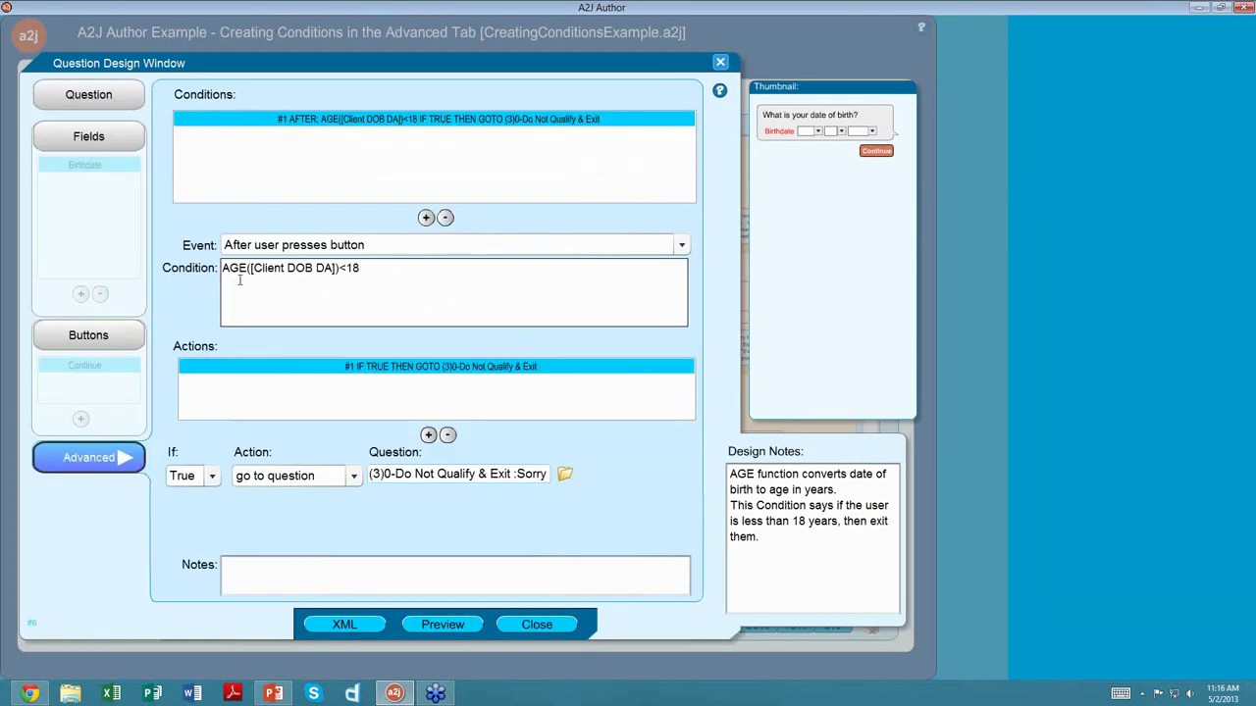
left_click_drag(223, 269, 365, 271)
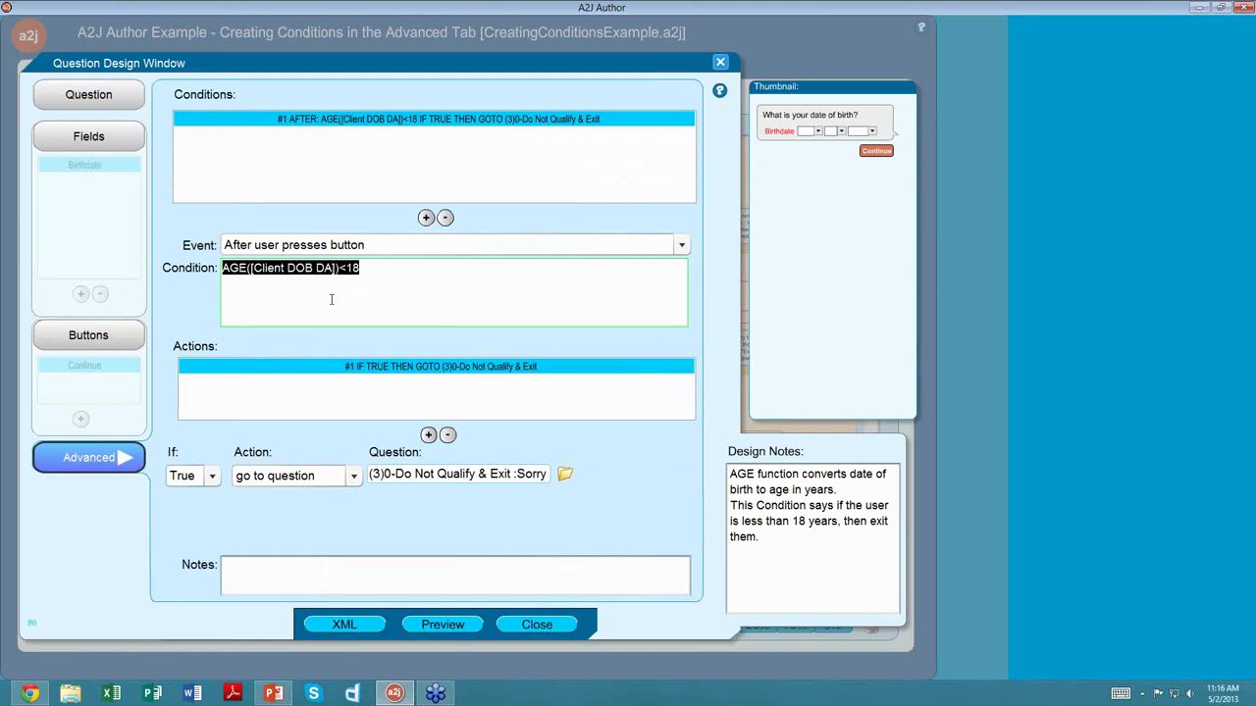
left_click(334, 302)
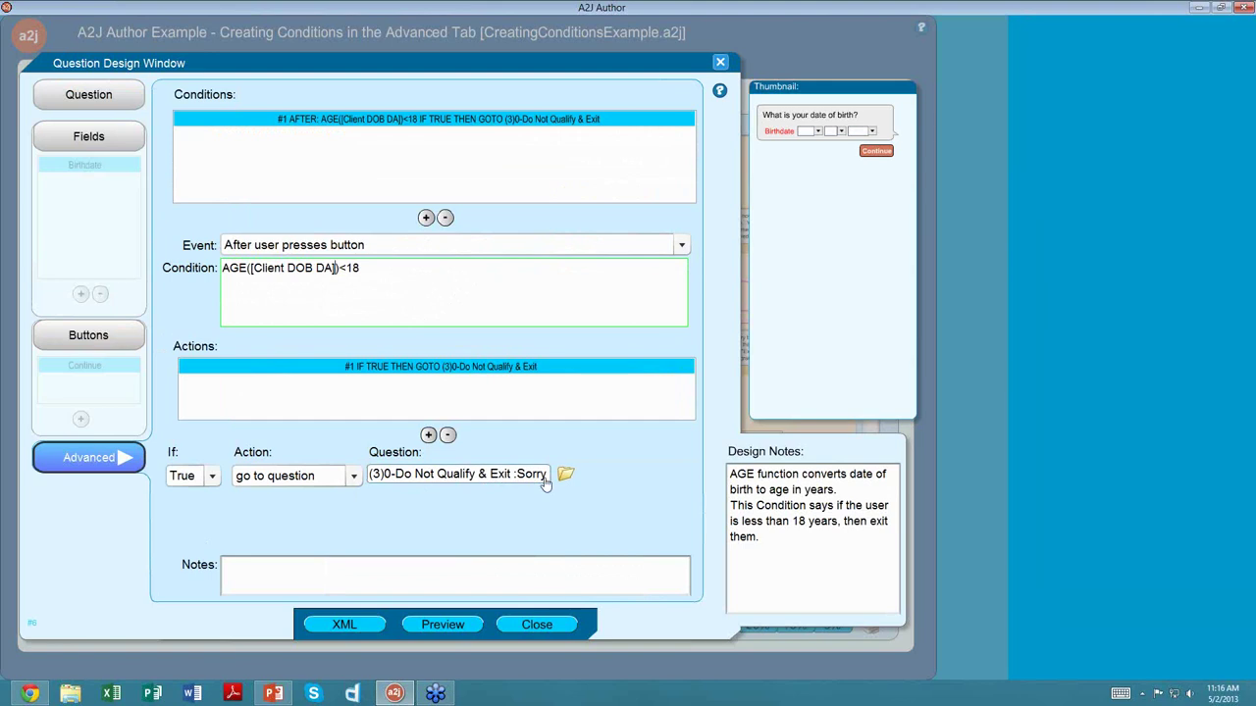
left_click(87, 370)
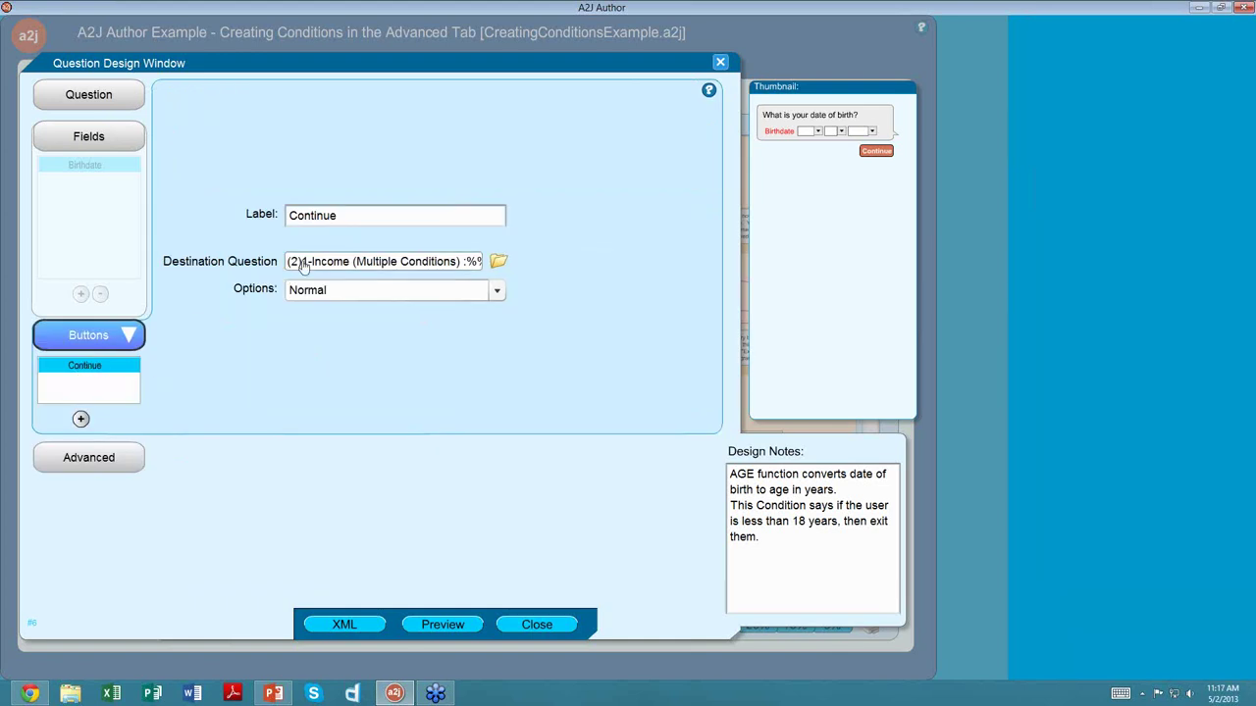
- Preview the date-of-birth question and submit it with the prefilled adult birthdate
left_click(540, 627)
double_click(226, 210)
left_click(440, 624)
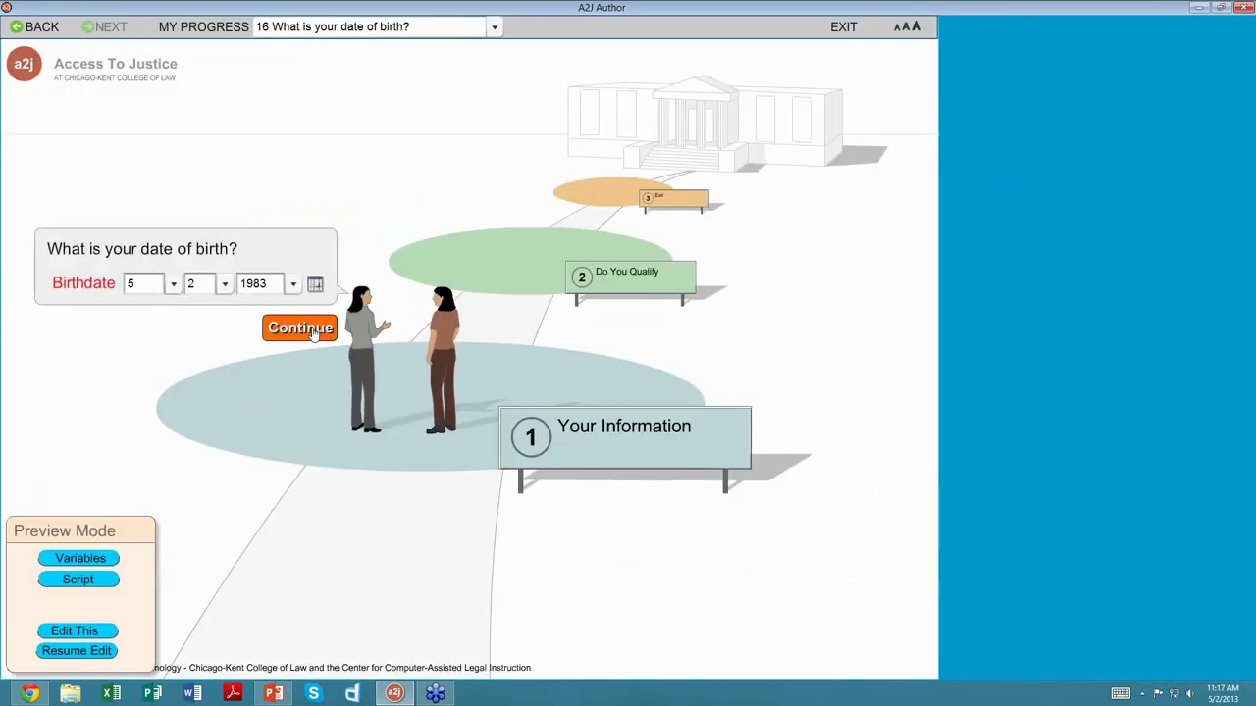
left_click(312, 334)
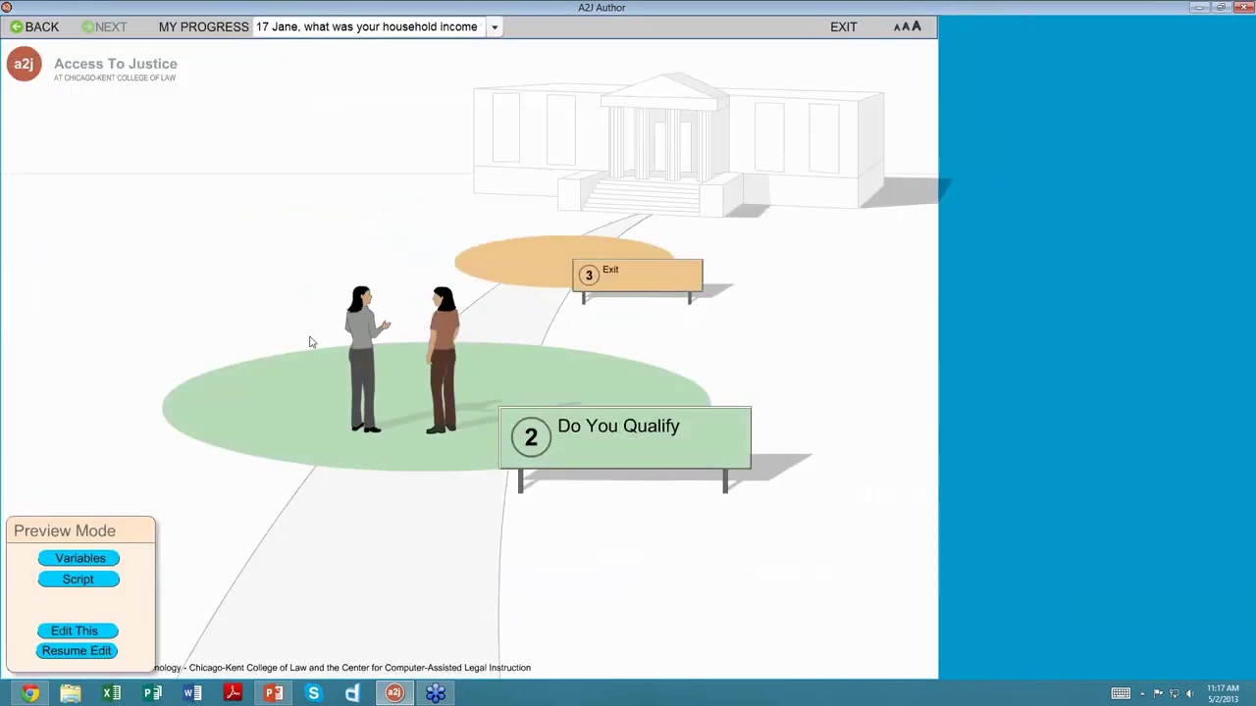
- Return to the date-of-birth question, change the birth year to one for a client under 18, and submit it
left_click(34, 26)
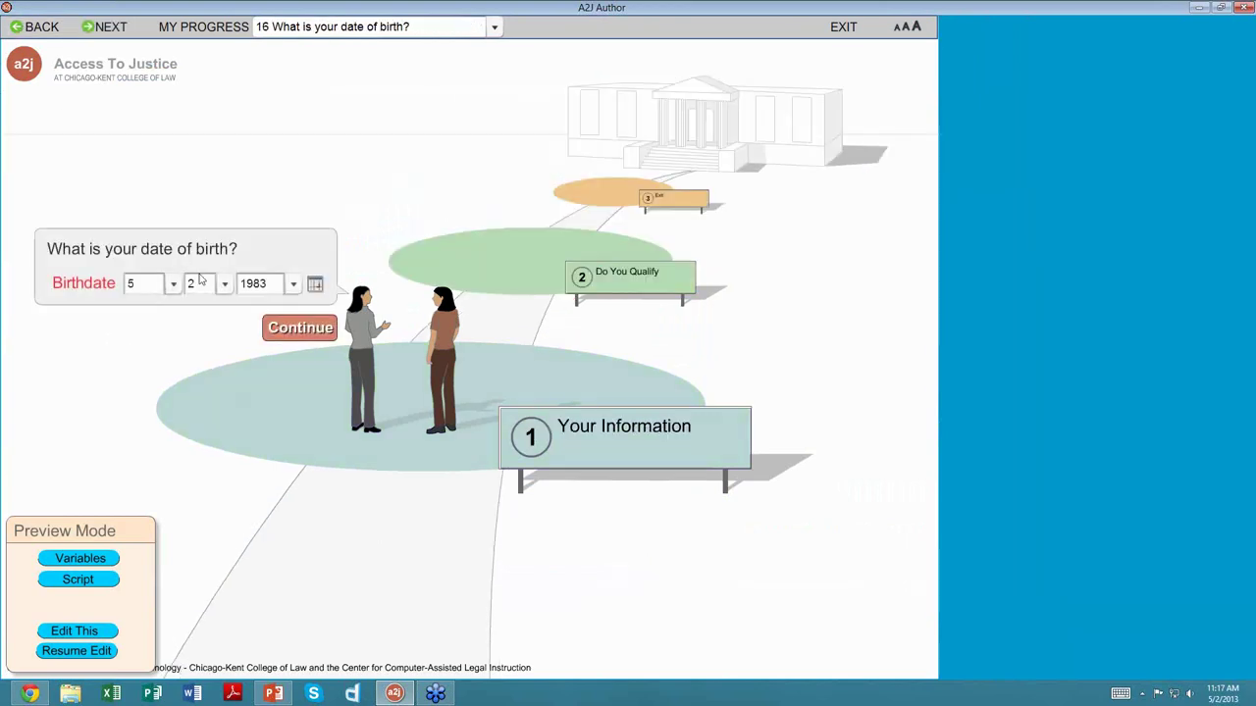
left_click(292, 284)
left_click_drag(292, 390, 293, 361)
left_click(261, 358)
left_click(261, 355)
left_click(295, 330)
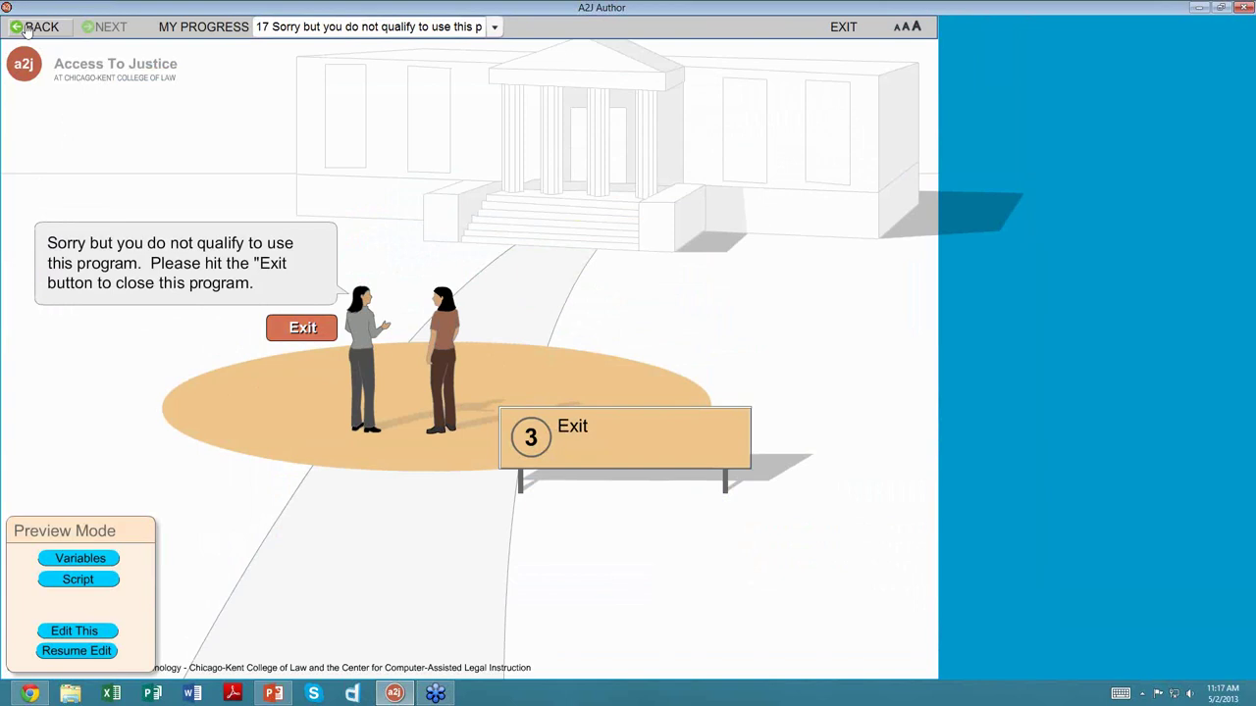
- Show the interview script log and go back to the date-of-birth question, keeping the log clear of the answer fields
left_click(84, 580)
left_click(32, 28)
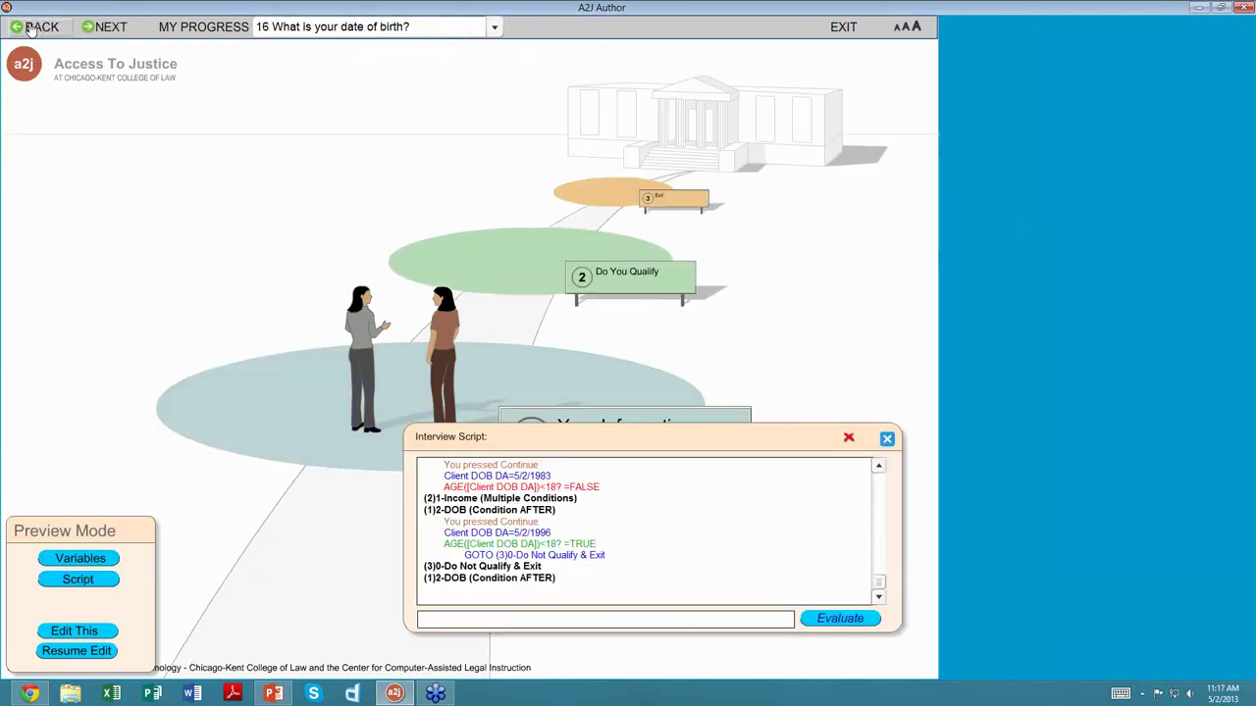
left_click_drag(668, 433, 721, 403)
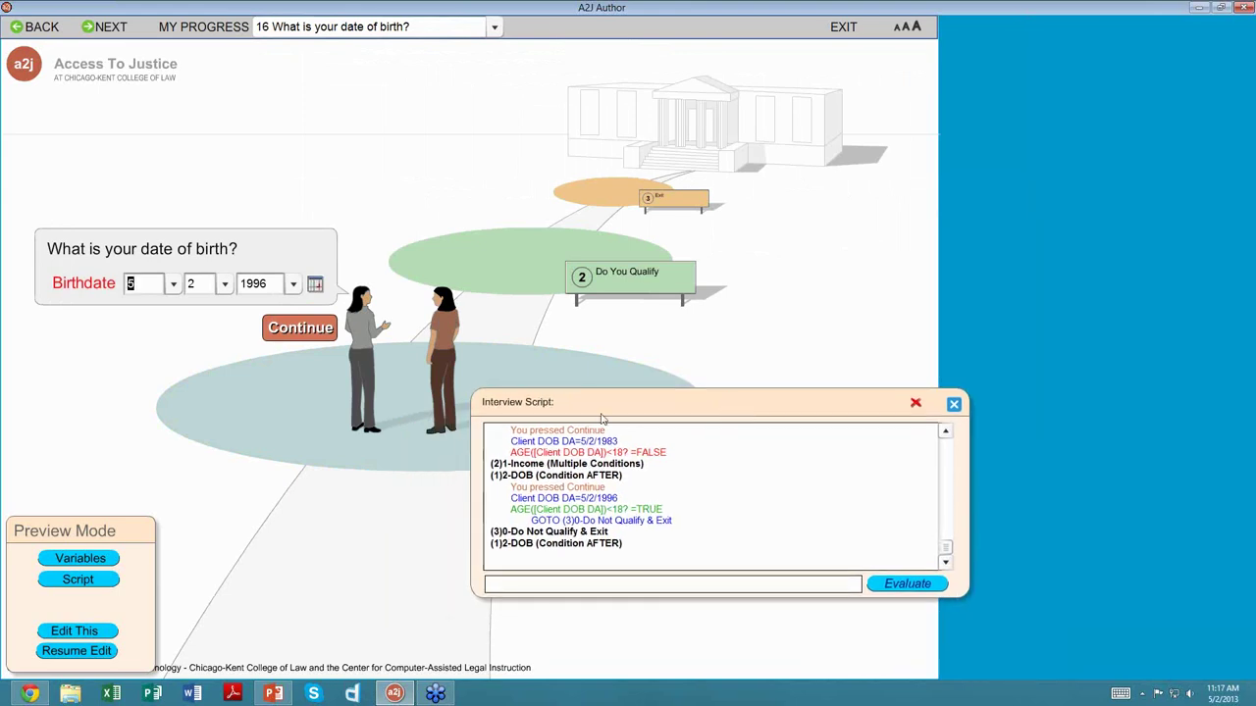
- Check the stored values in the interview variables list, then close the list
left_click(39, 557)
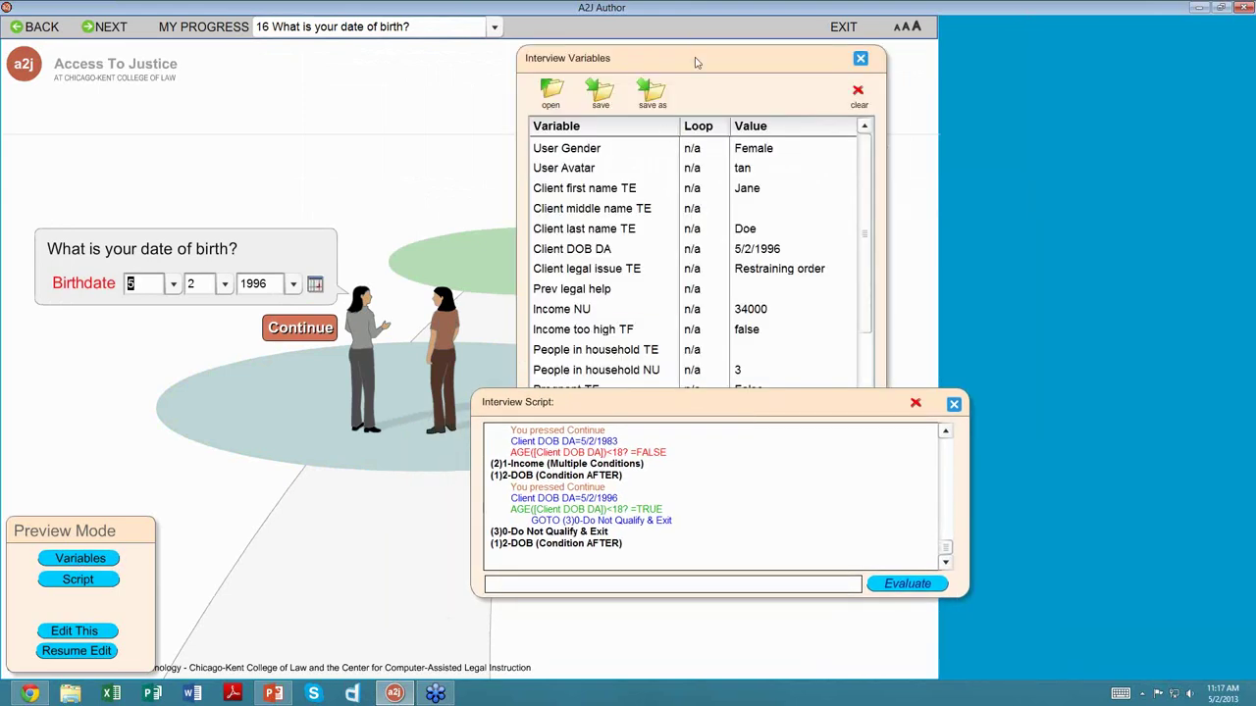
left_click_drag(695, 62, 699, 43)
left_click(860, 39)
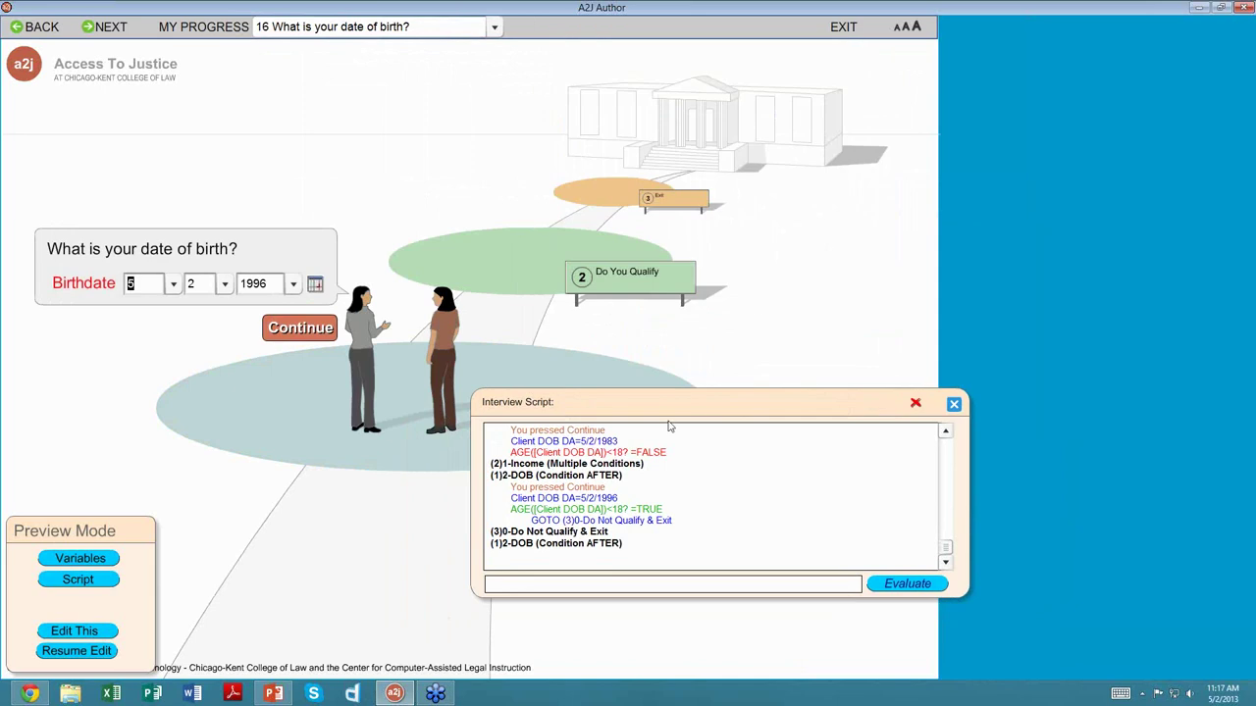
- Resubmit the under-18 birthdate and examine the logged birthdate and AGE condition in the interview script
left_click_drag(687, 409, 742, 261)
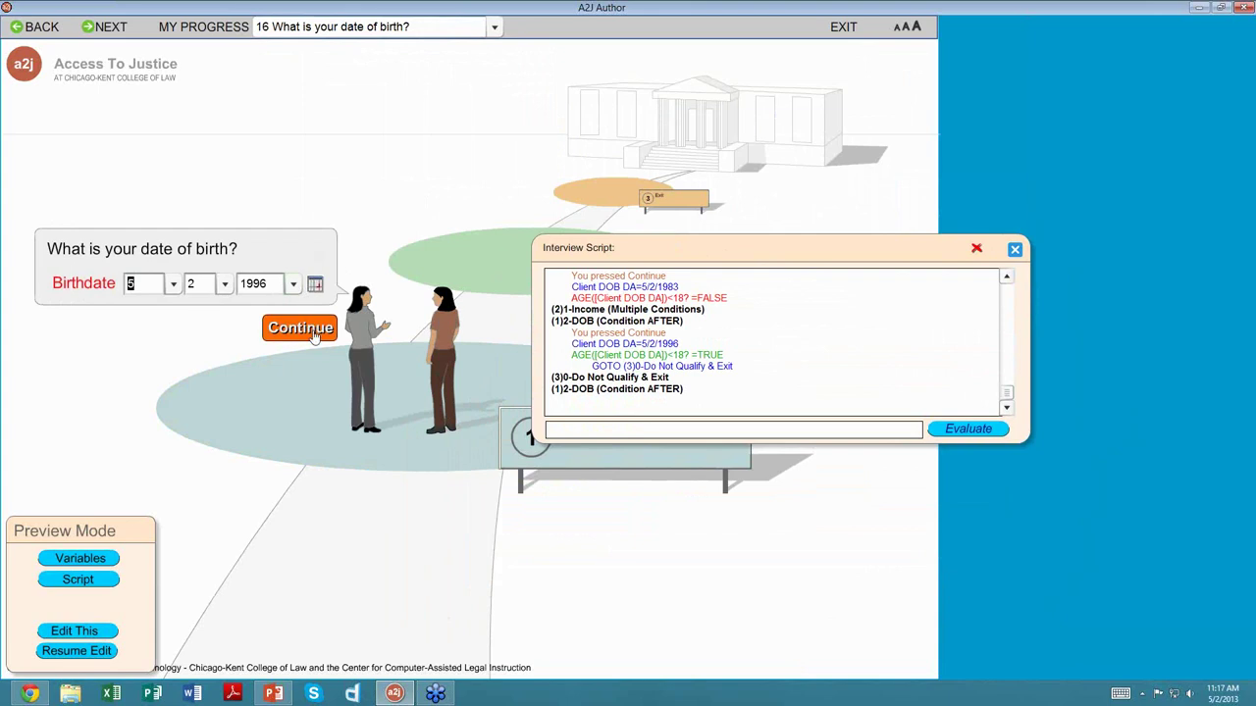
left_click(316, 337)
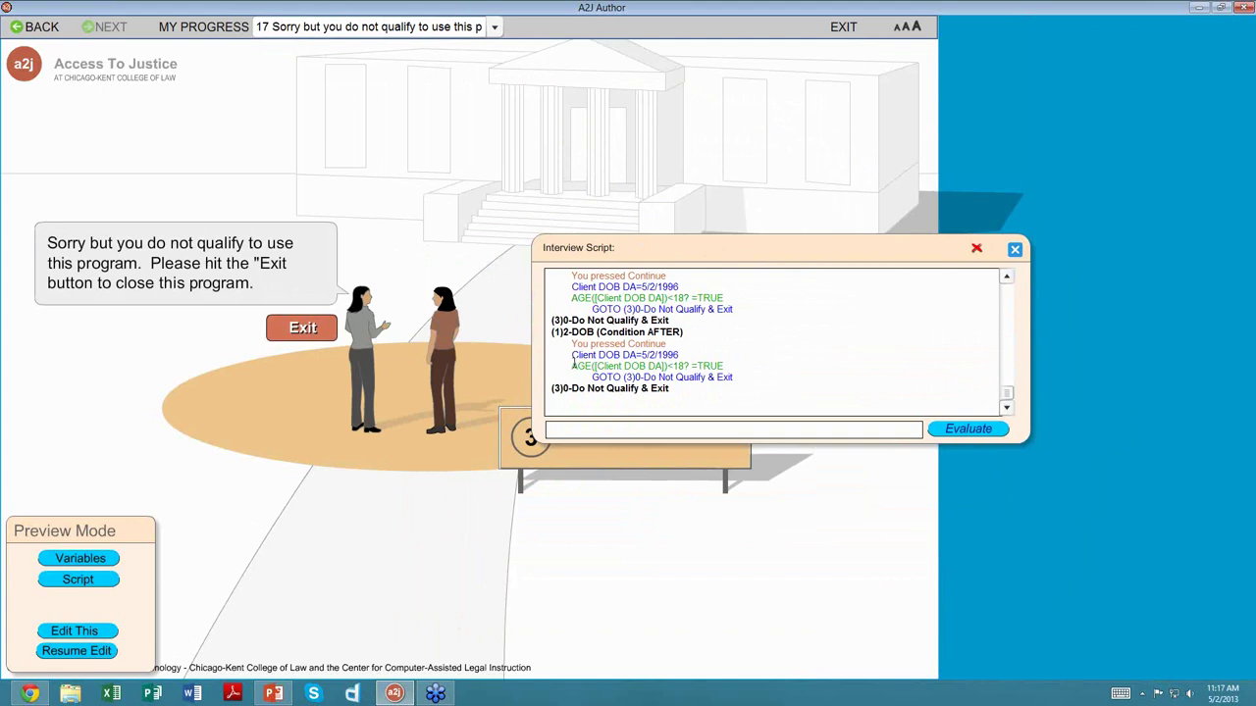
left_click_drag(572, 354, 681, 355)
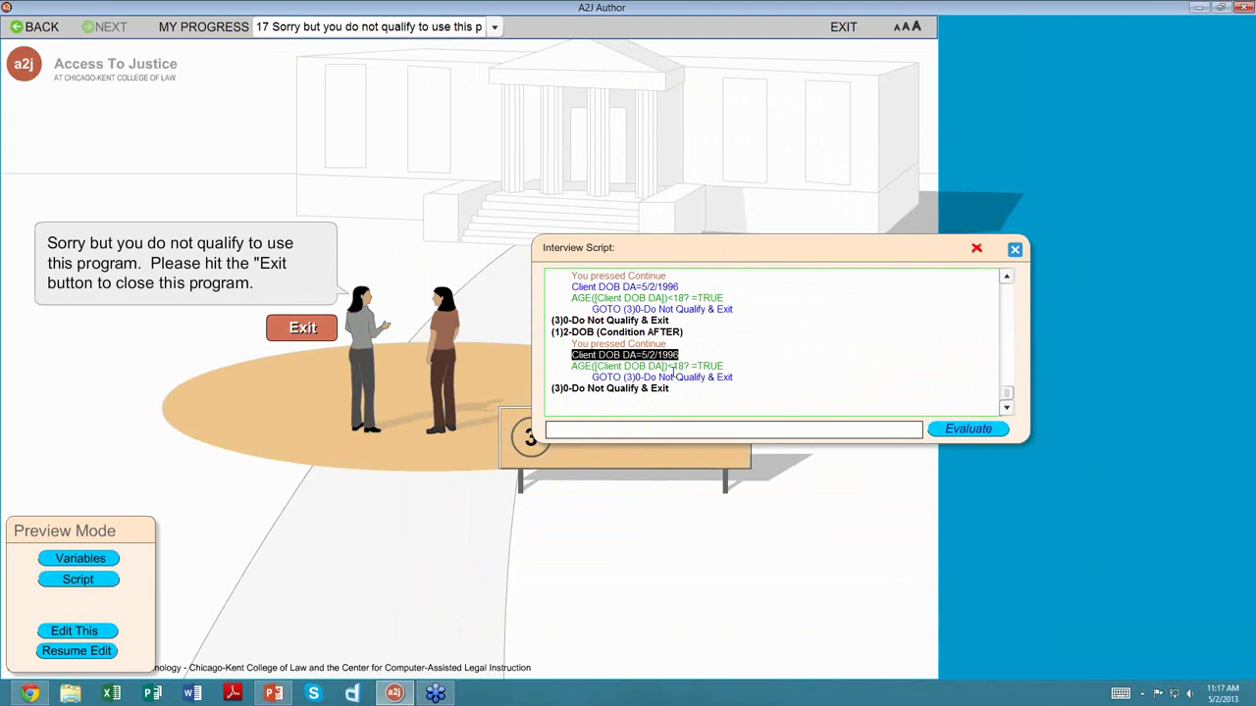
left_click_drag(570, 367, 669, 368)
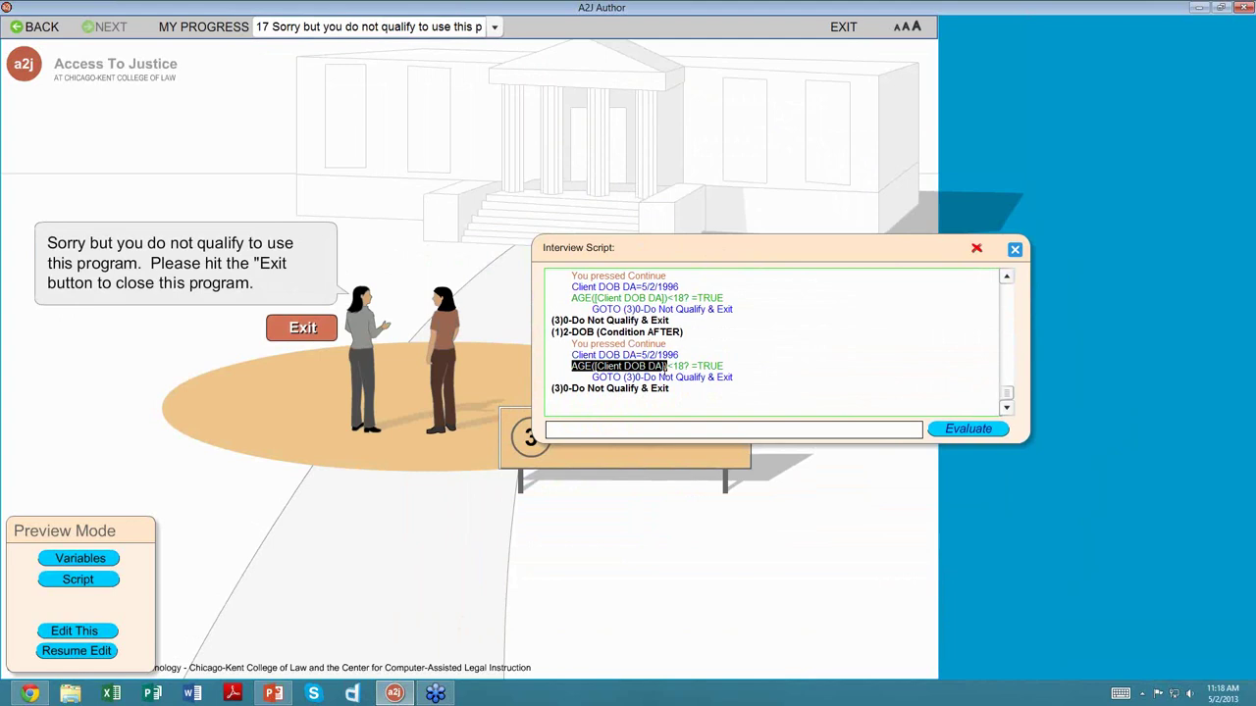
left_click(694, 365)
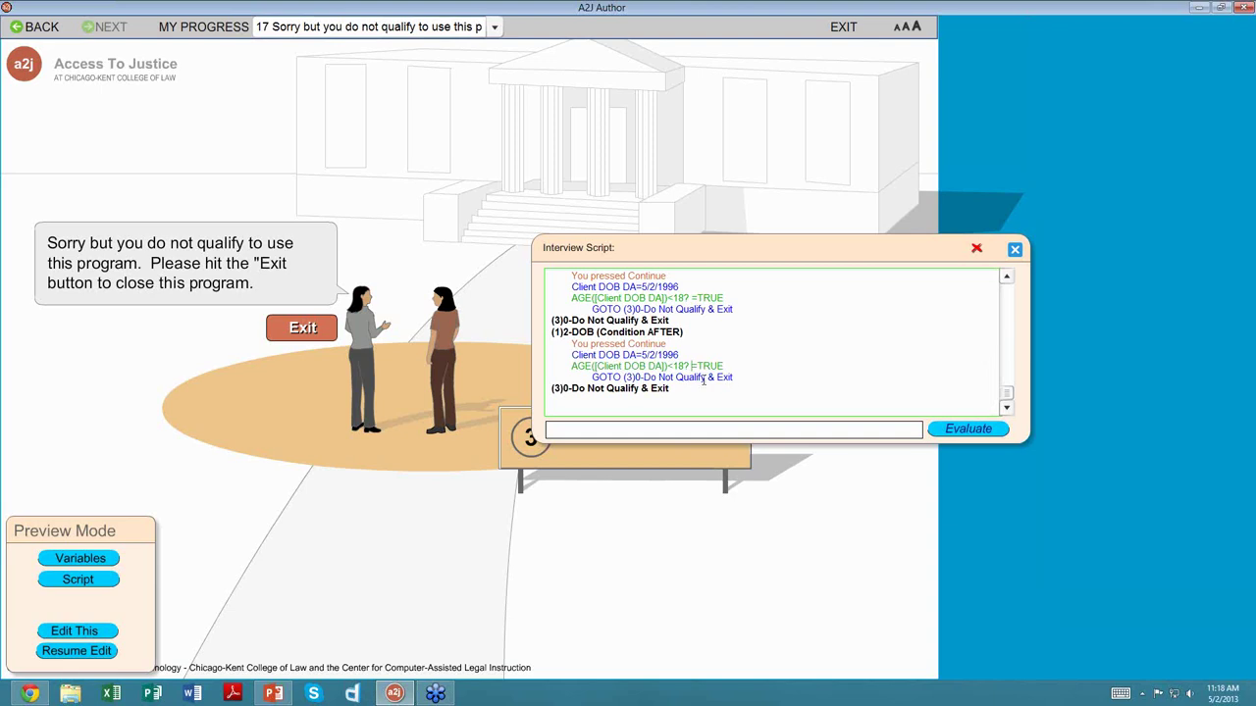
- Return to the date-of-birth question, set the birth year to one for an adult client, and submit it
left_click(22, 27)
left_click(292, 283)
scroll(252, 475, "down", 5)
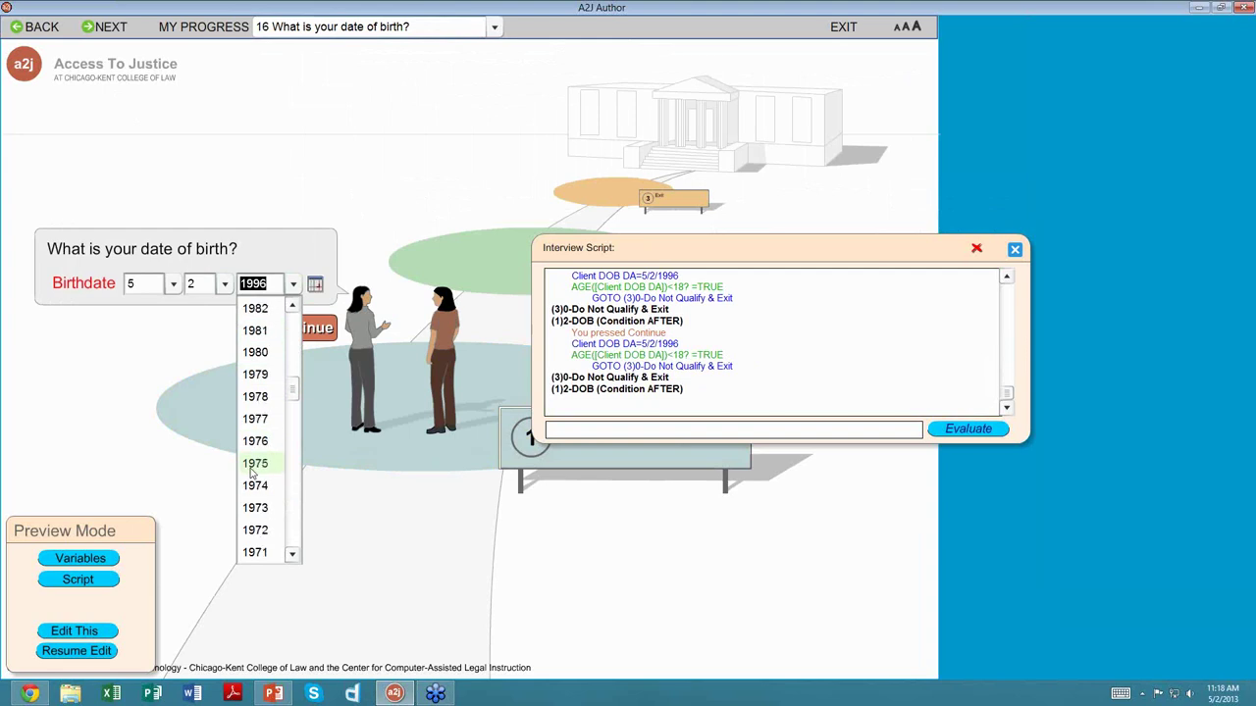
scroll(265, 333, "up", 1)
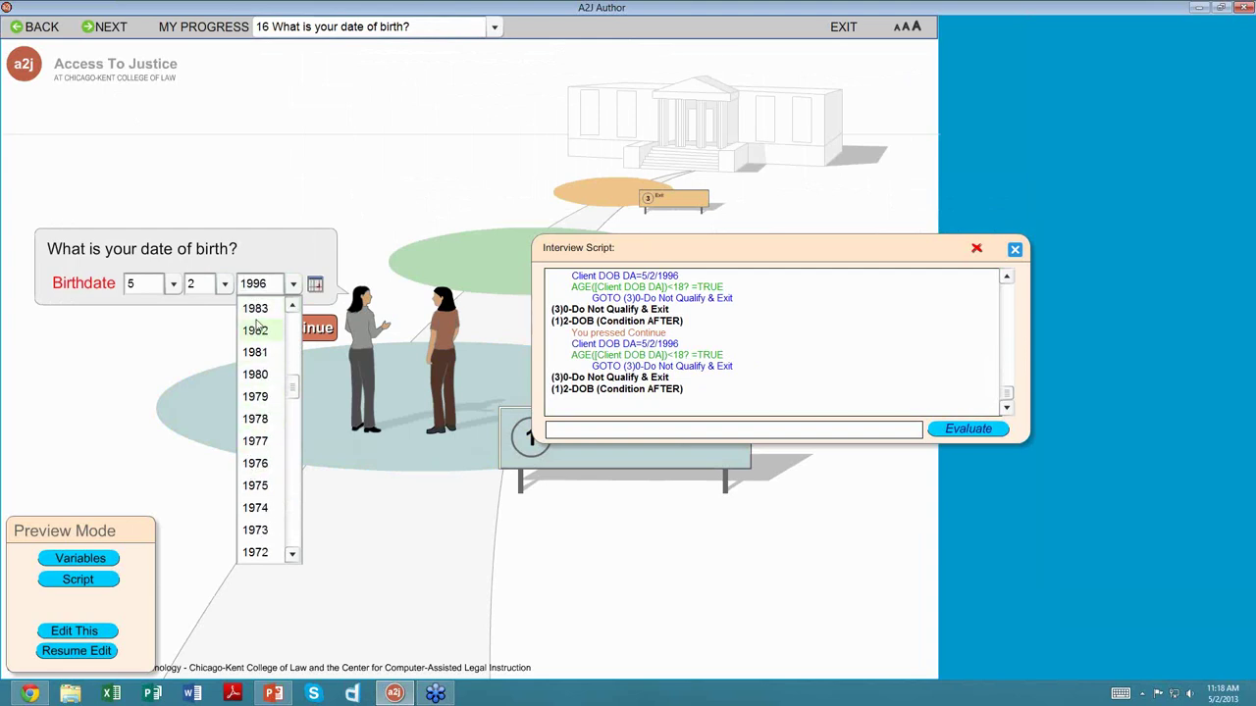
left_click(255, 308)
left_click(292, 334)
- Examine the script log's entries for the adult birthdate and its AGE condition, then close the log
left_click_drag(678, 366, 571, 366)
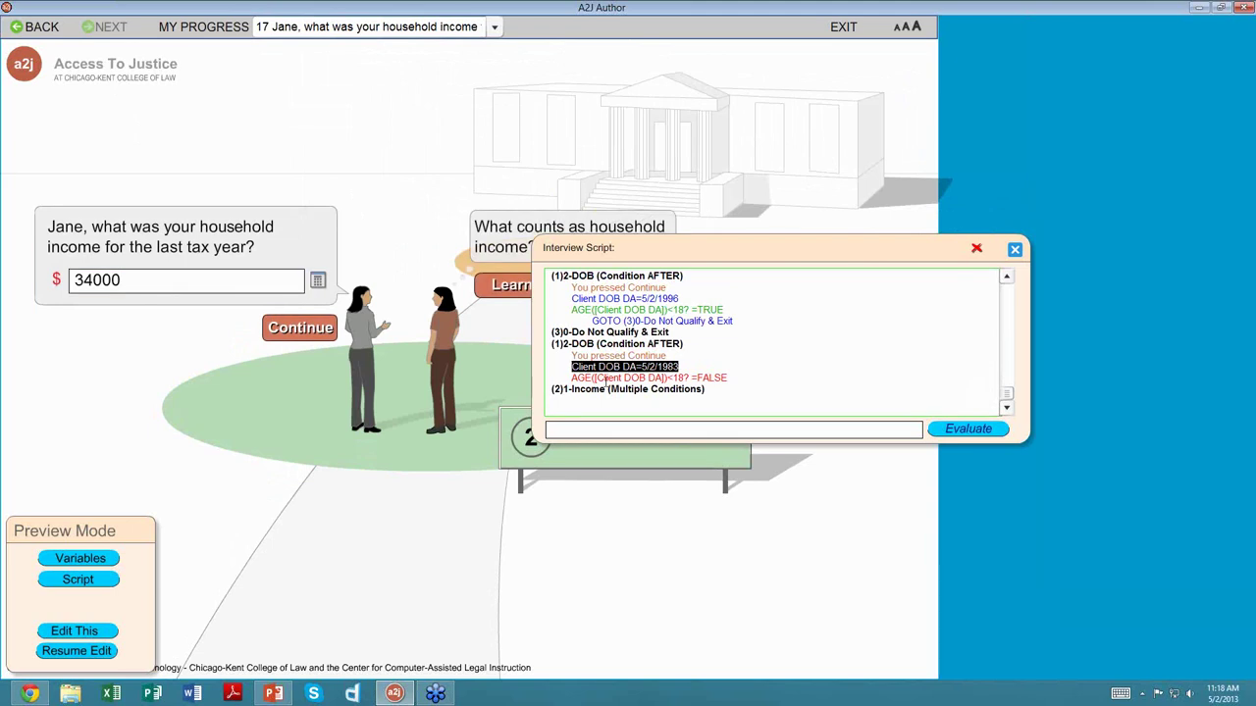
left_click(605, 378)
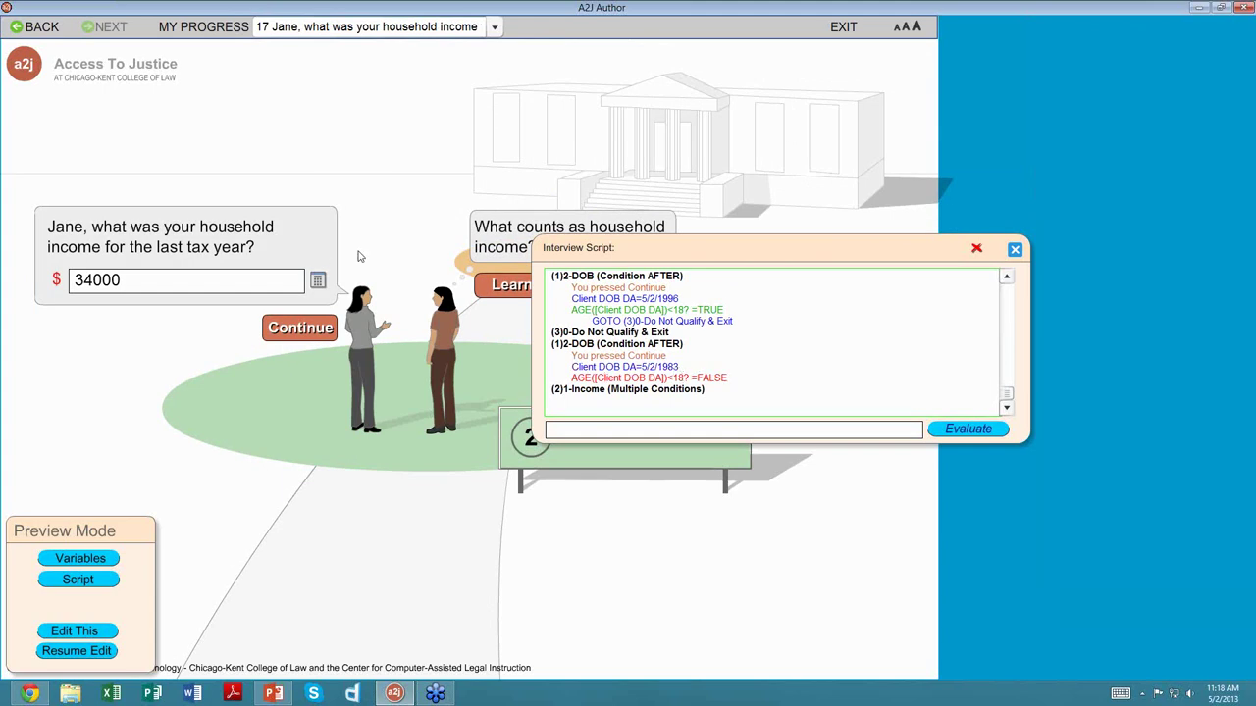
left_click_drag(926, 247, 969, 312)
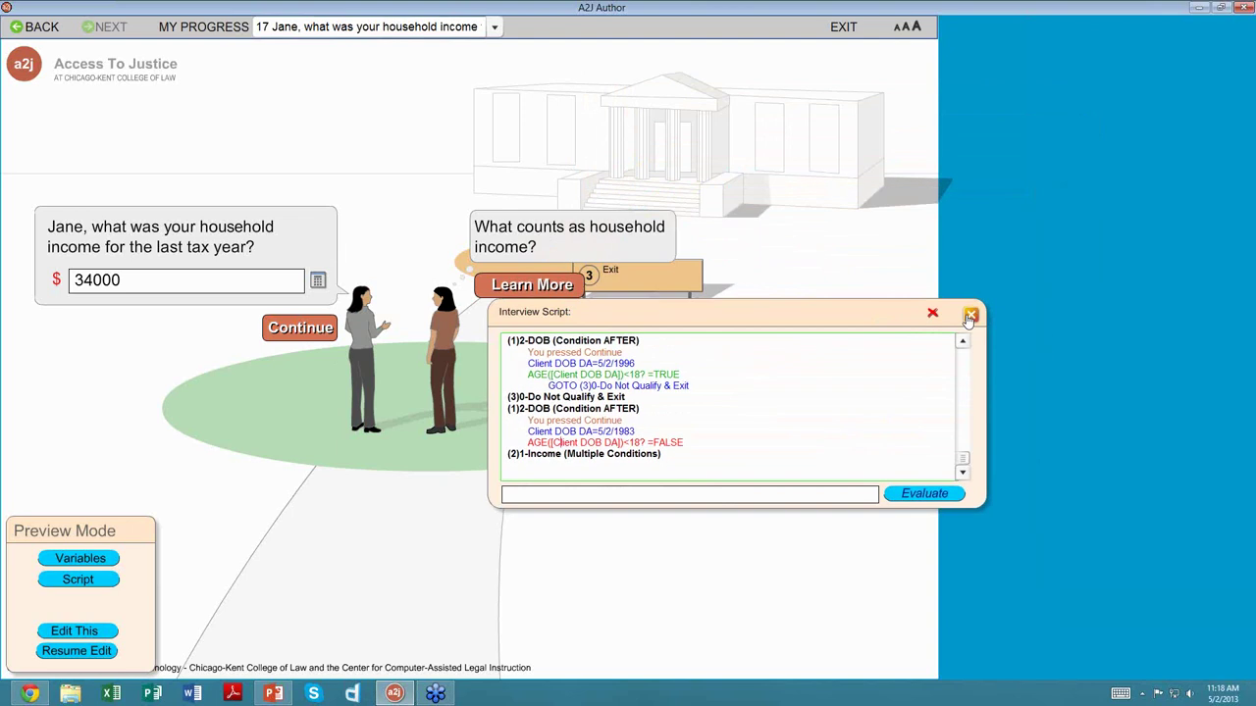
left_click(968, 312)
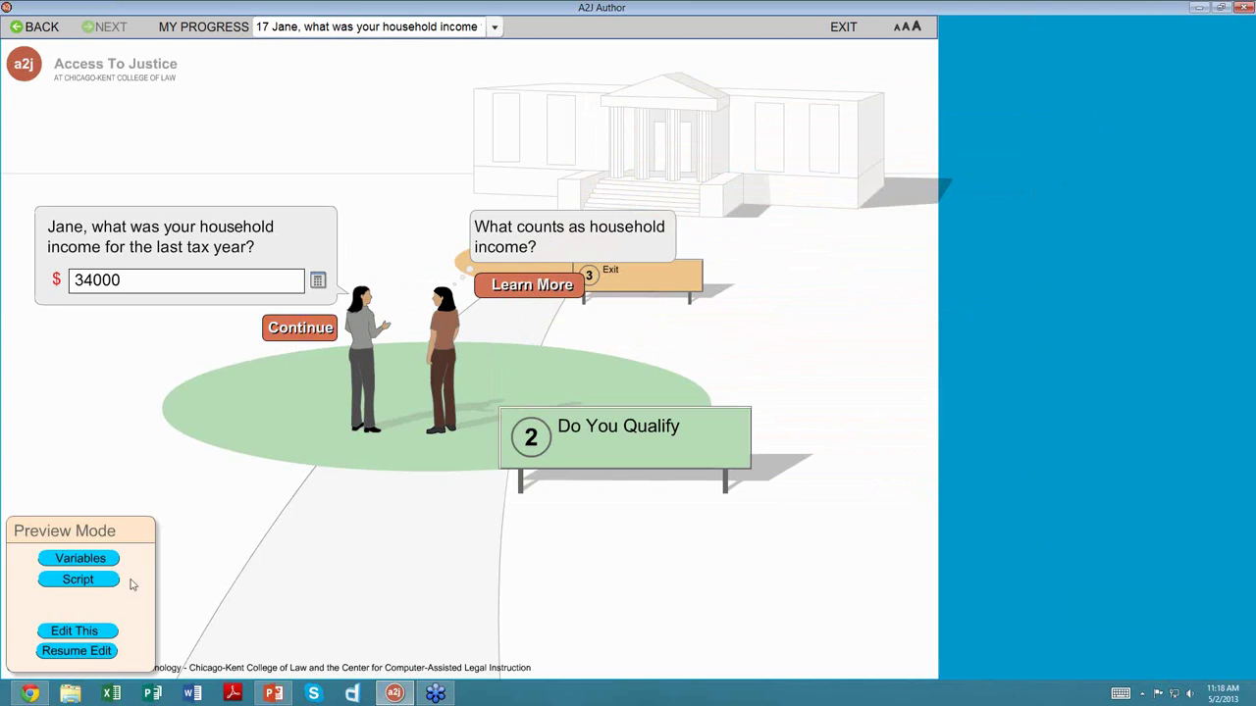
- Open the household income question's advanced settings and examine the over-35000 condition's actions and the 25000 to 35000 condition
left_click(86, 631)
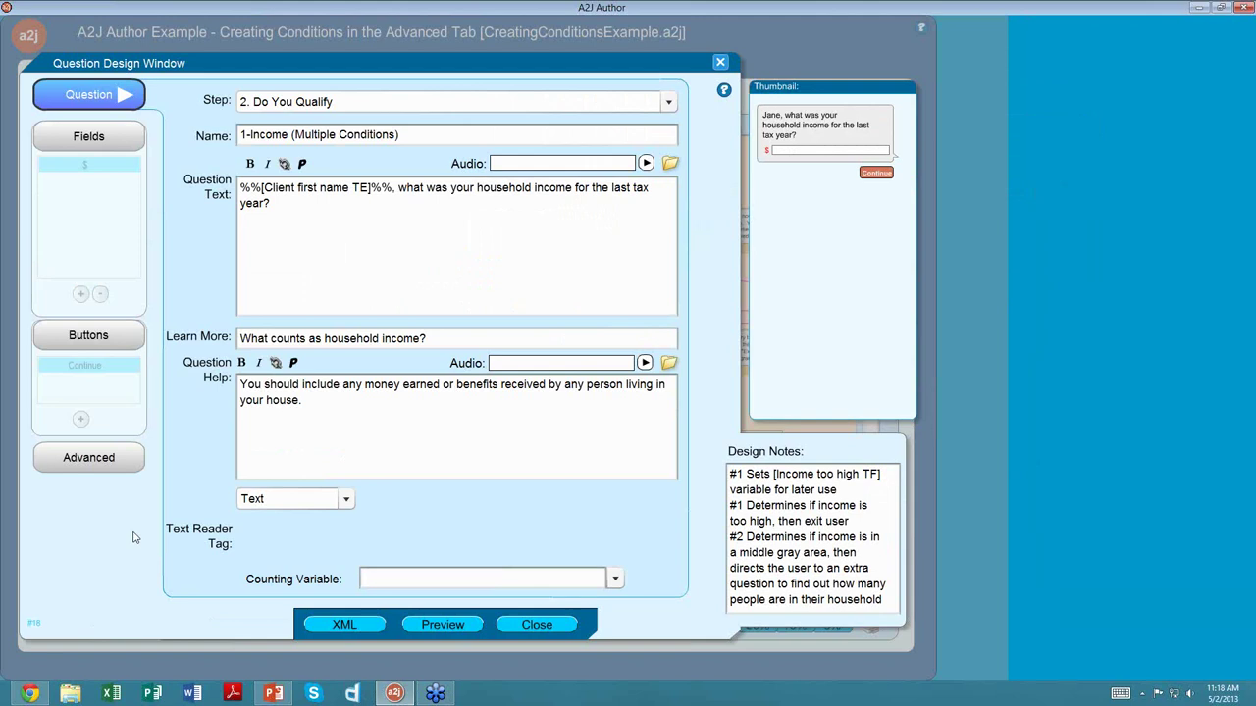
left_click(98, 460)
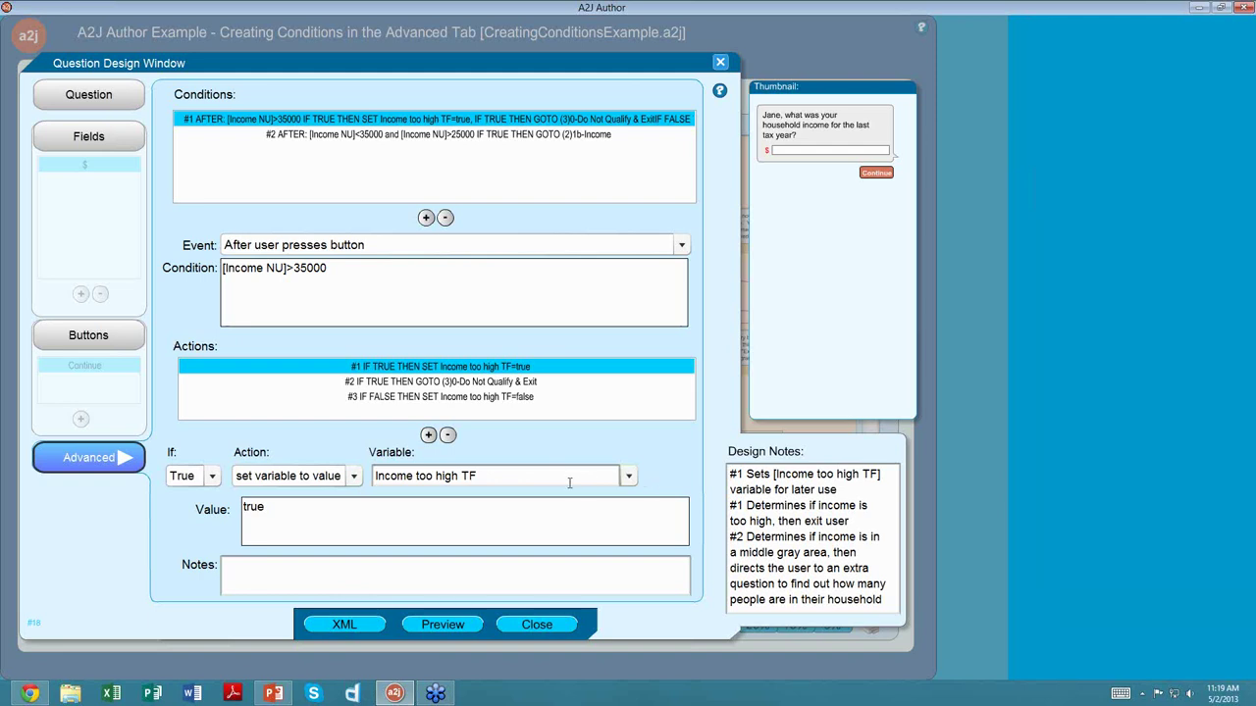
left_click(535, 382)
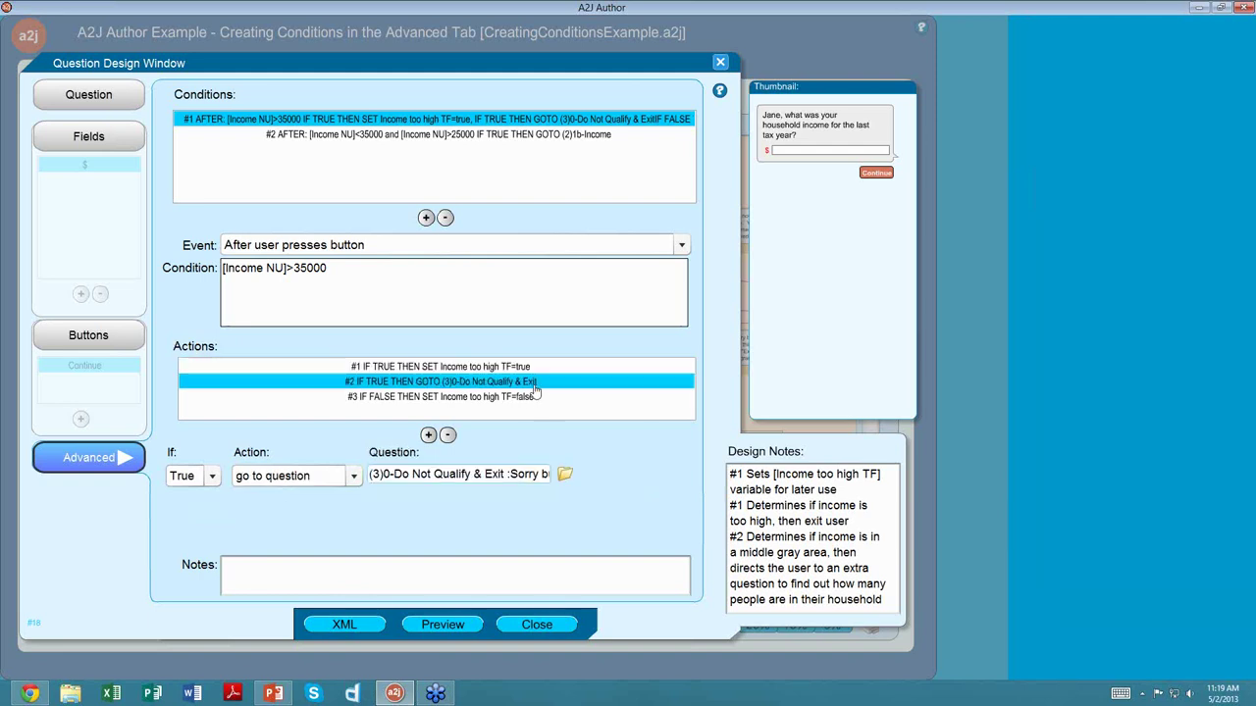
left_click(520, 397)
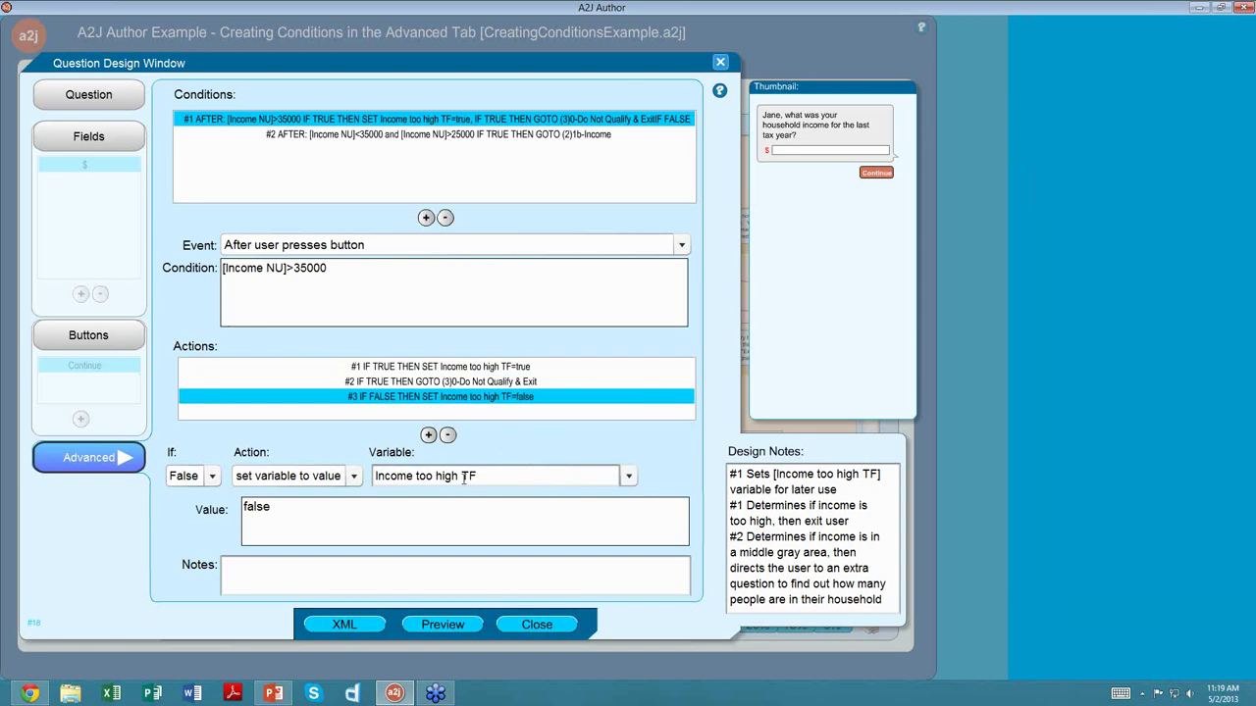
left_click(464, 138)
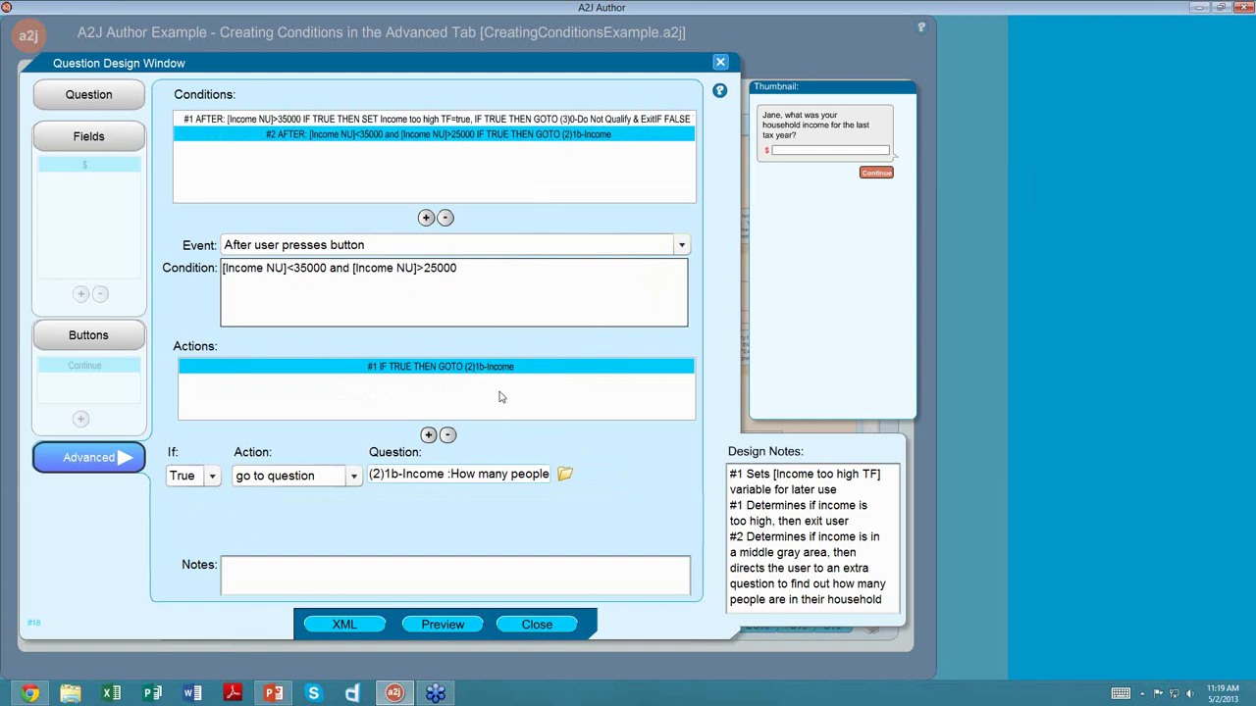
- Preview the interview from the income question, submitting the income of 34000 and a household size of 3
left_click(458, 624)
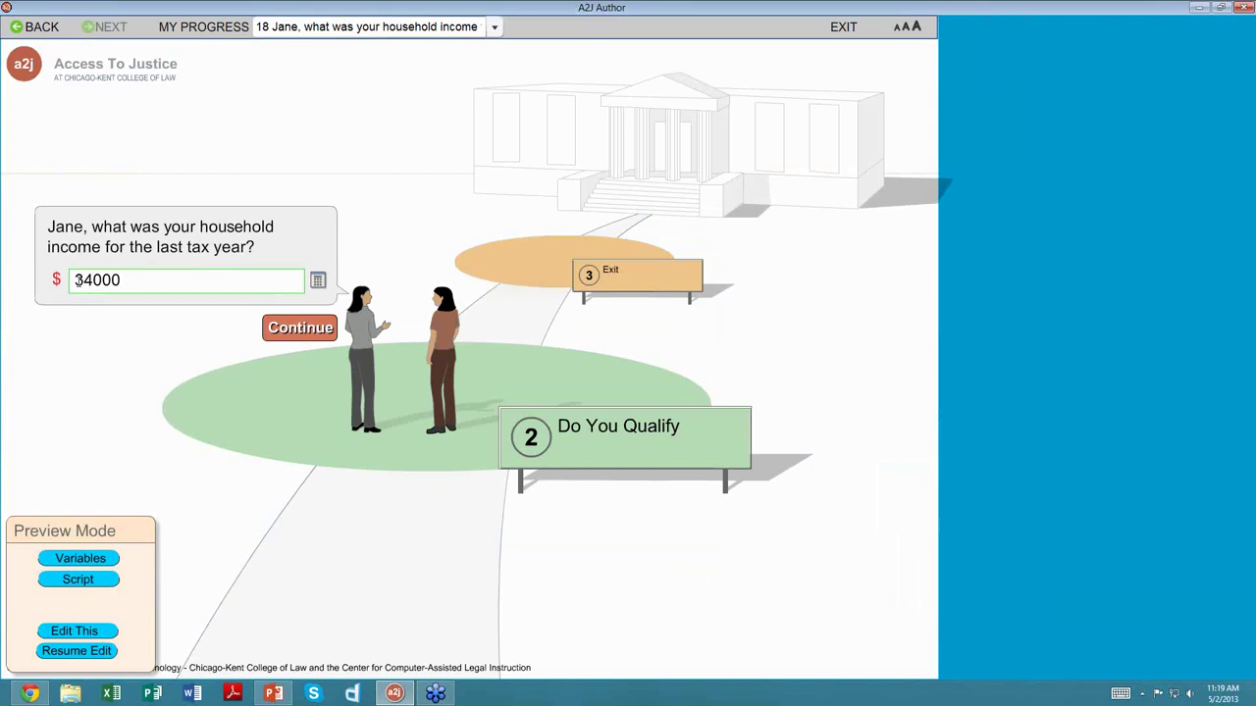
left_click(303, 334)
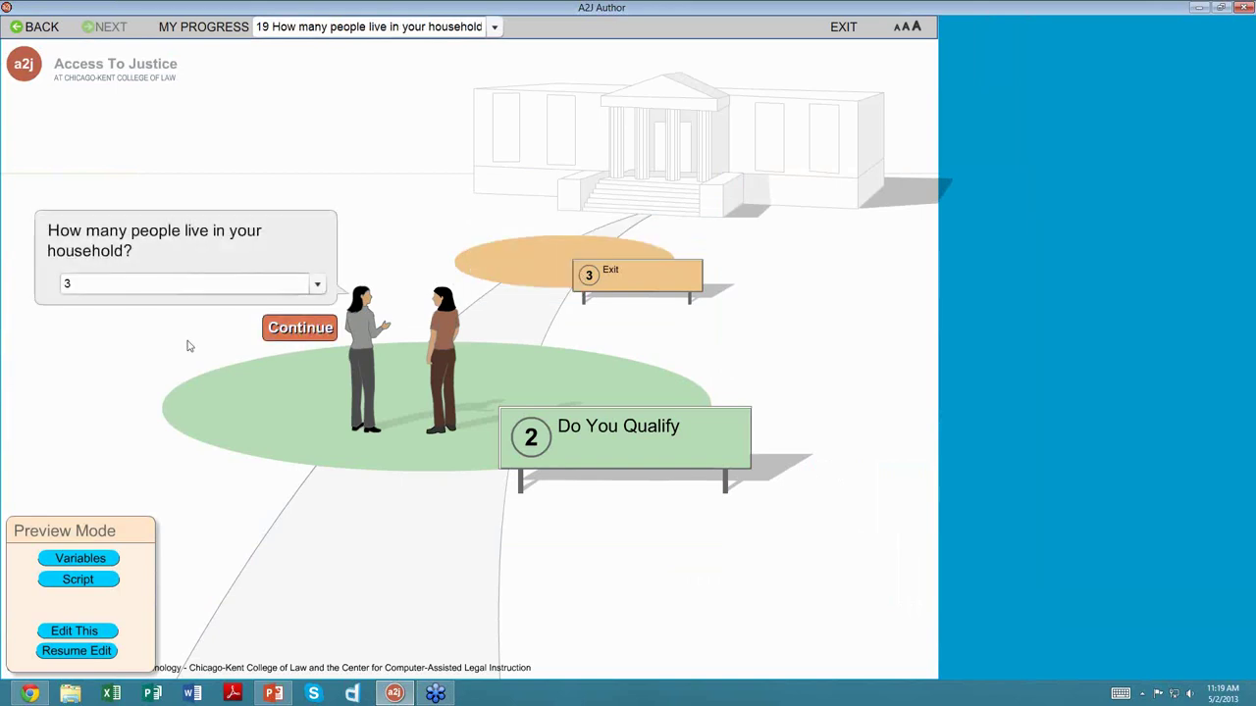
left_click(324, 286)
scroll(249, 330, "up", 1)
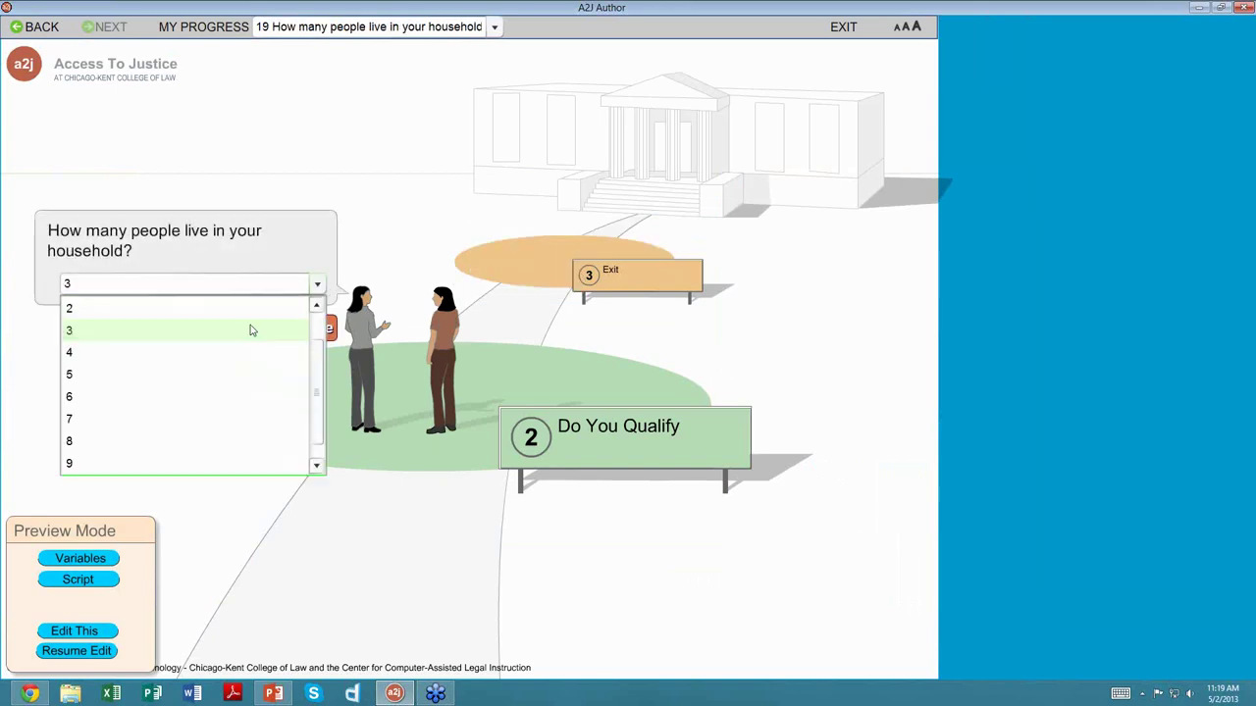
left_click(249, 334)
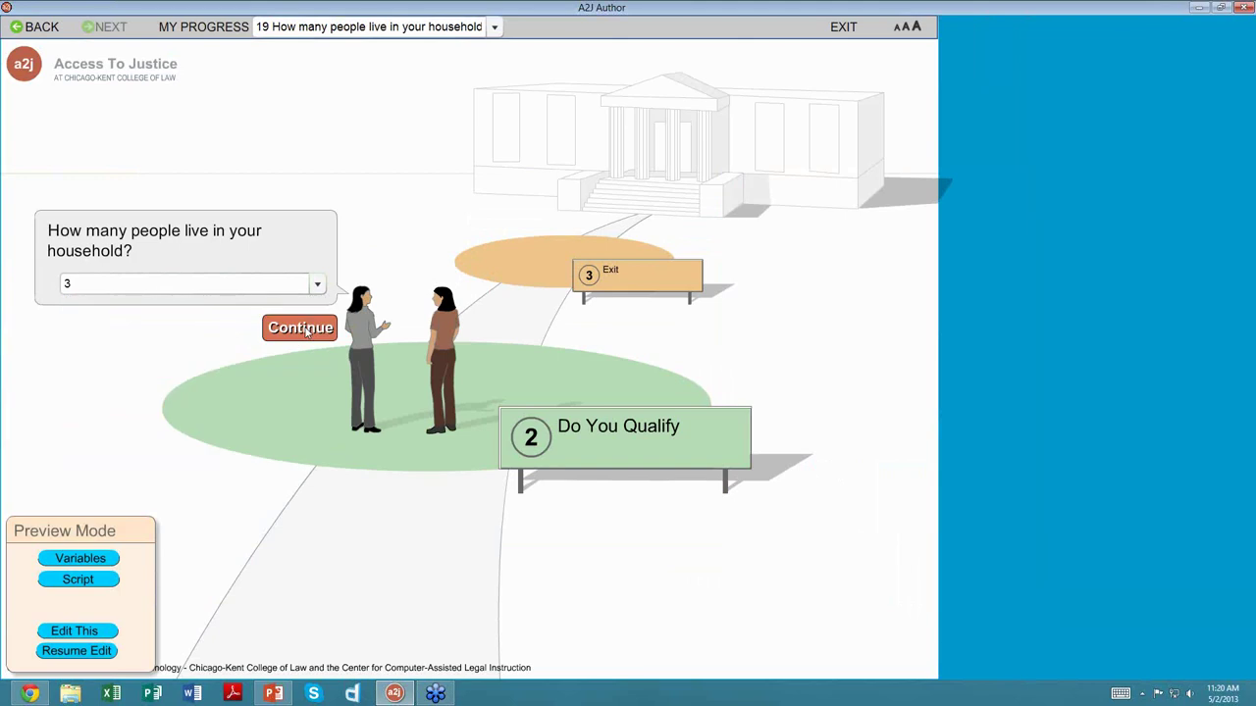
left_click(305, 332)
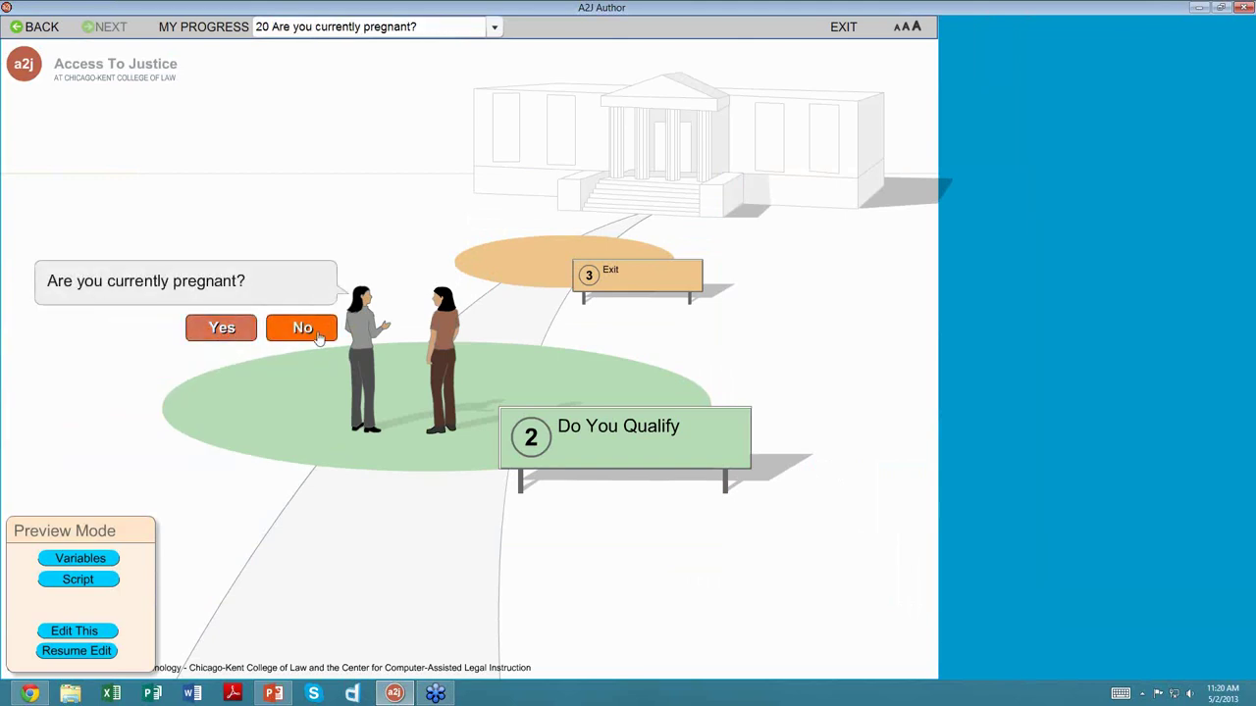
- Answer No to the pregnancy question, show the interview script log, and submit 2 as the number of children
left_click(301, 336)
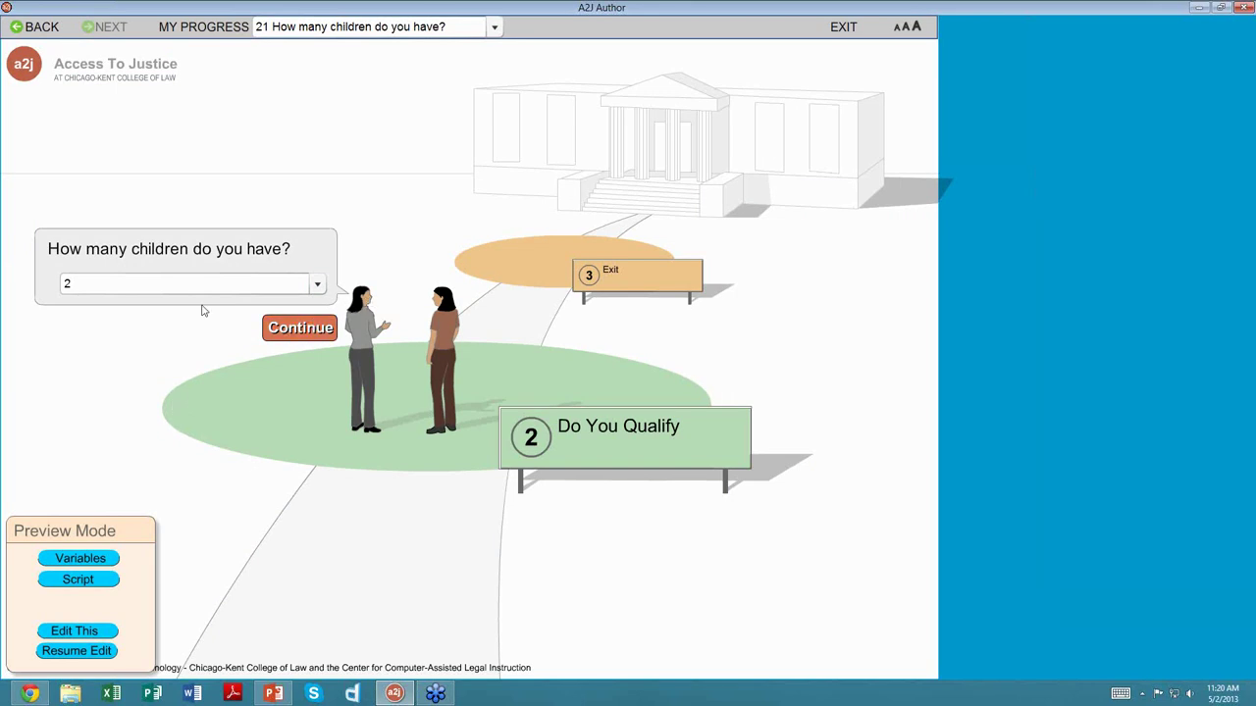
left_click(77, 579)
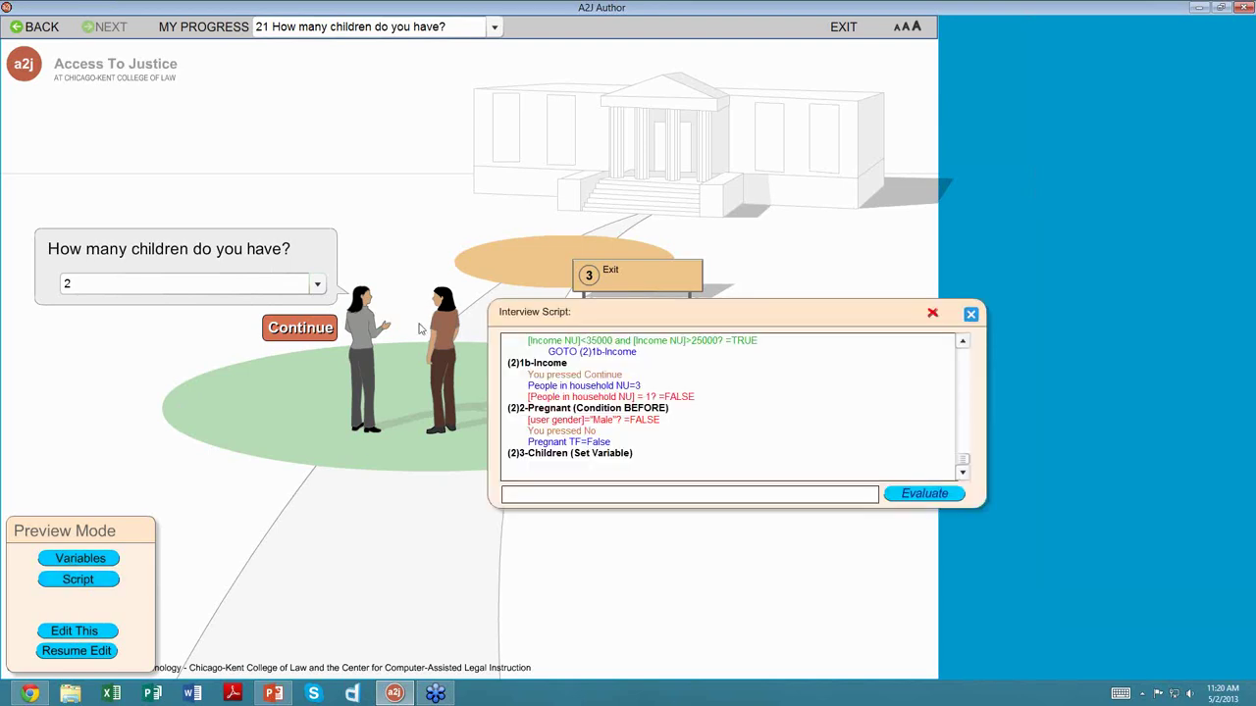
left_click(312, 335)
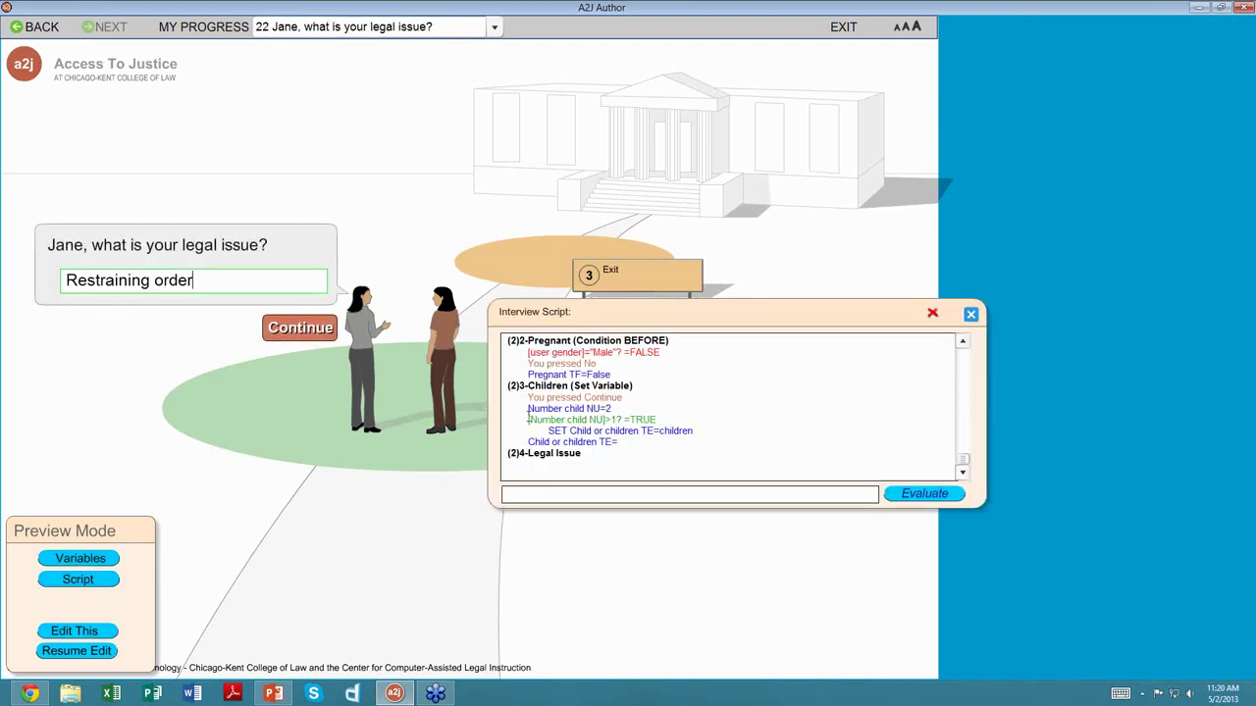
- Examine the script log's number-of-children condition and the Child or children TE value it sets
left_click_drag(529, 420, 615, 420)
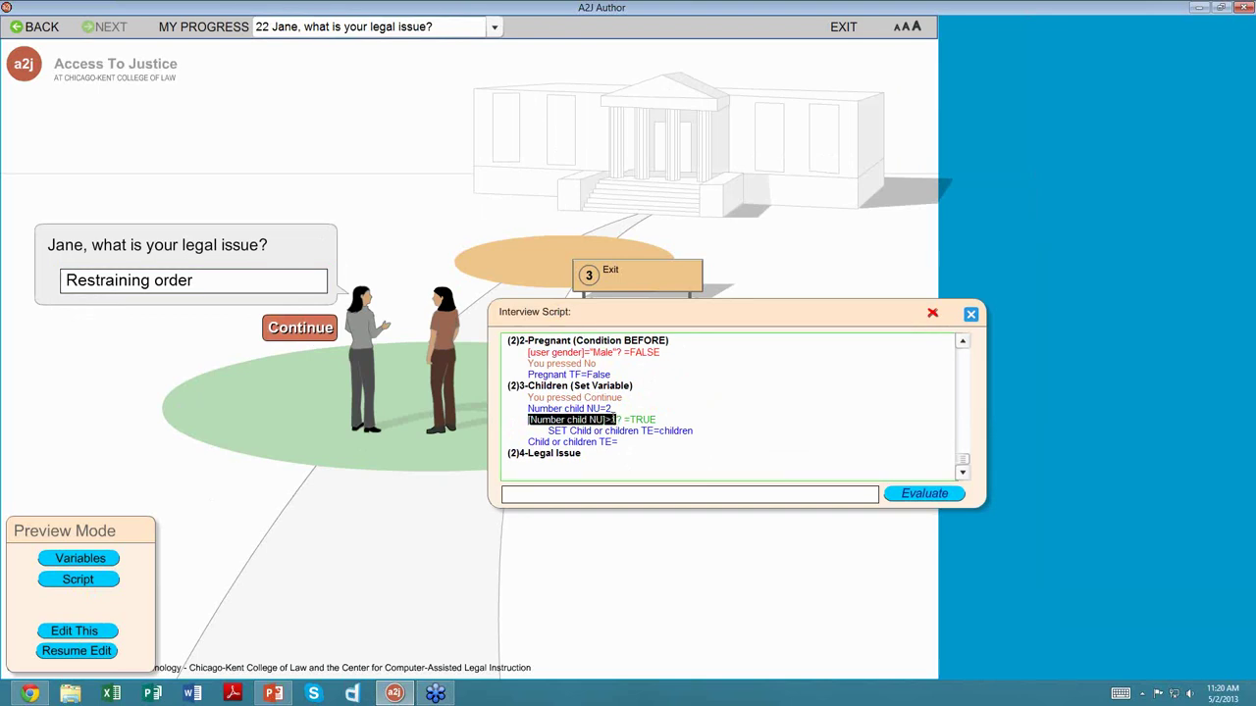
left_click(610, 408)
left_click_drag(657, 419, 630, 419)
left_click(629, 442)
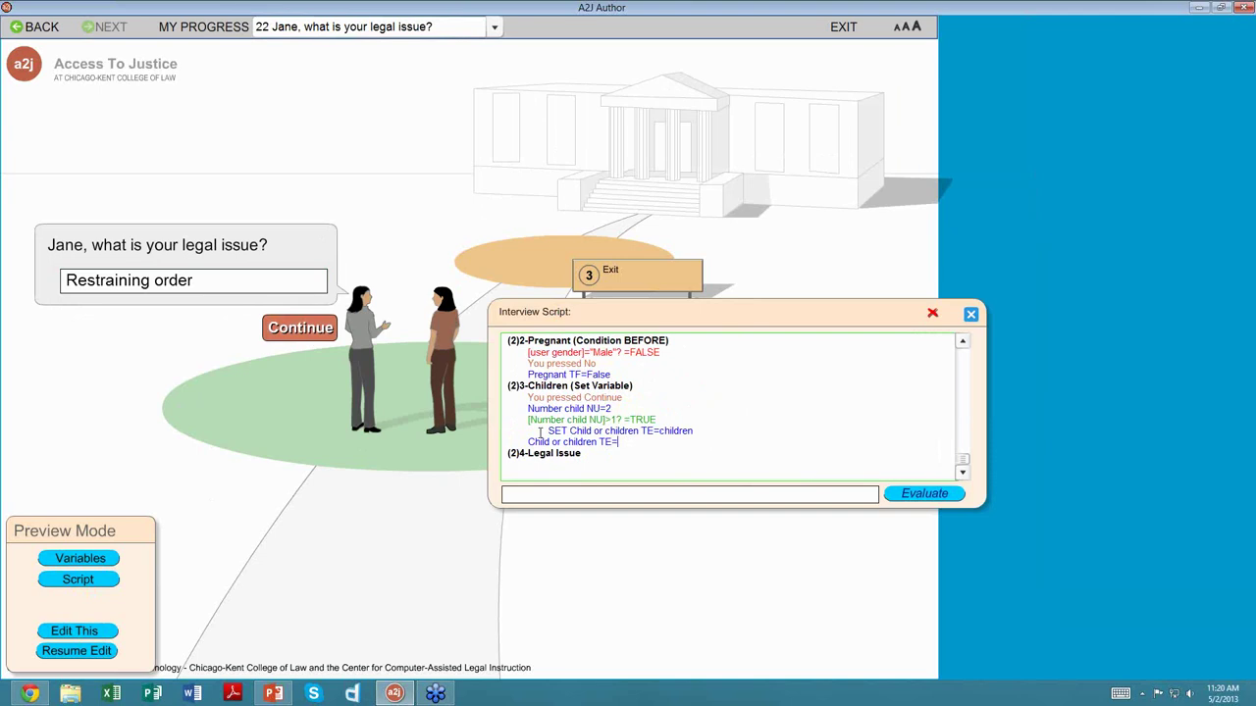
left_click_drag(569, 431, 698, 431)
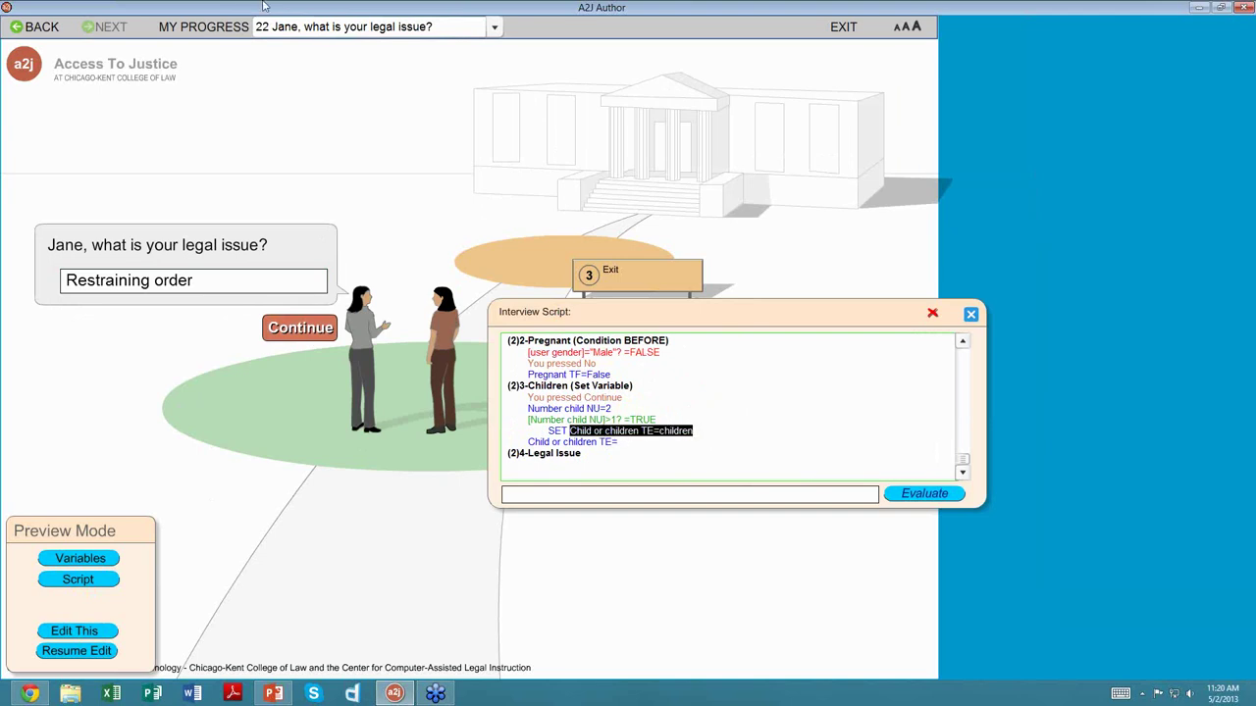
- Return to the children question, submit 1 as the number of children, and check the resulting script log entries
left_click(37, 26)
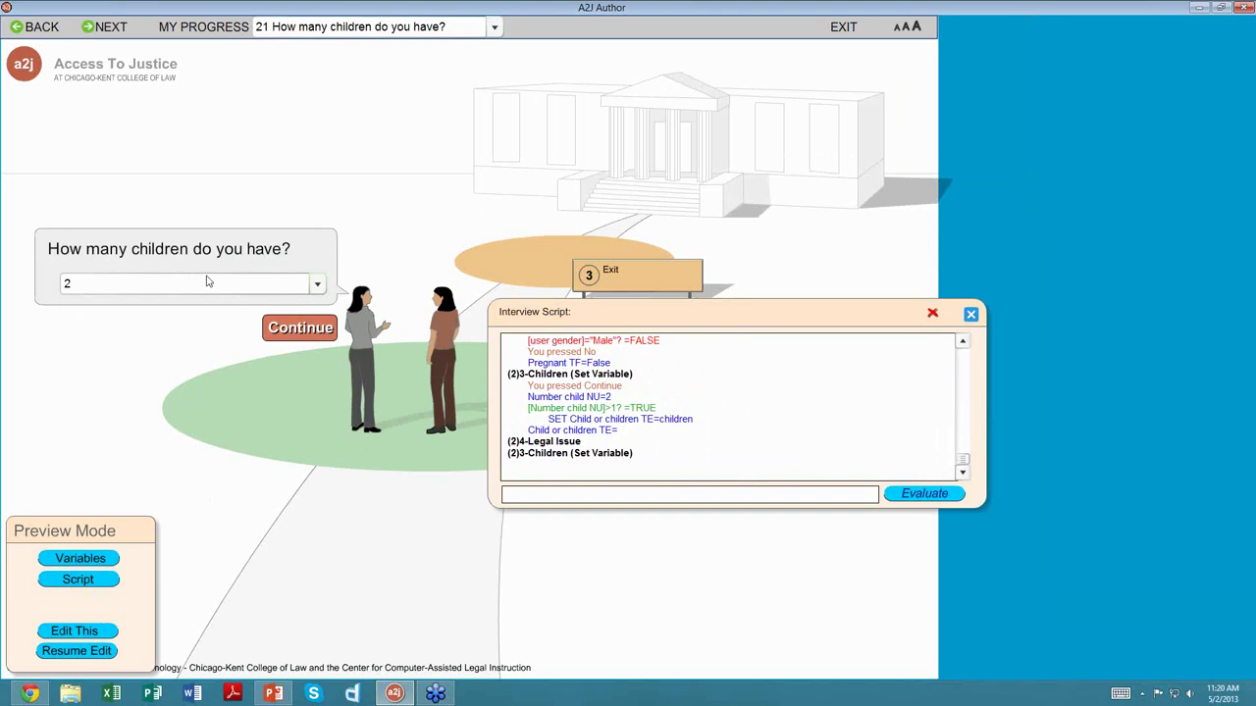
left_click(317, 283)
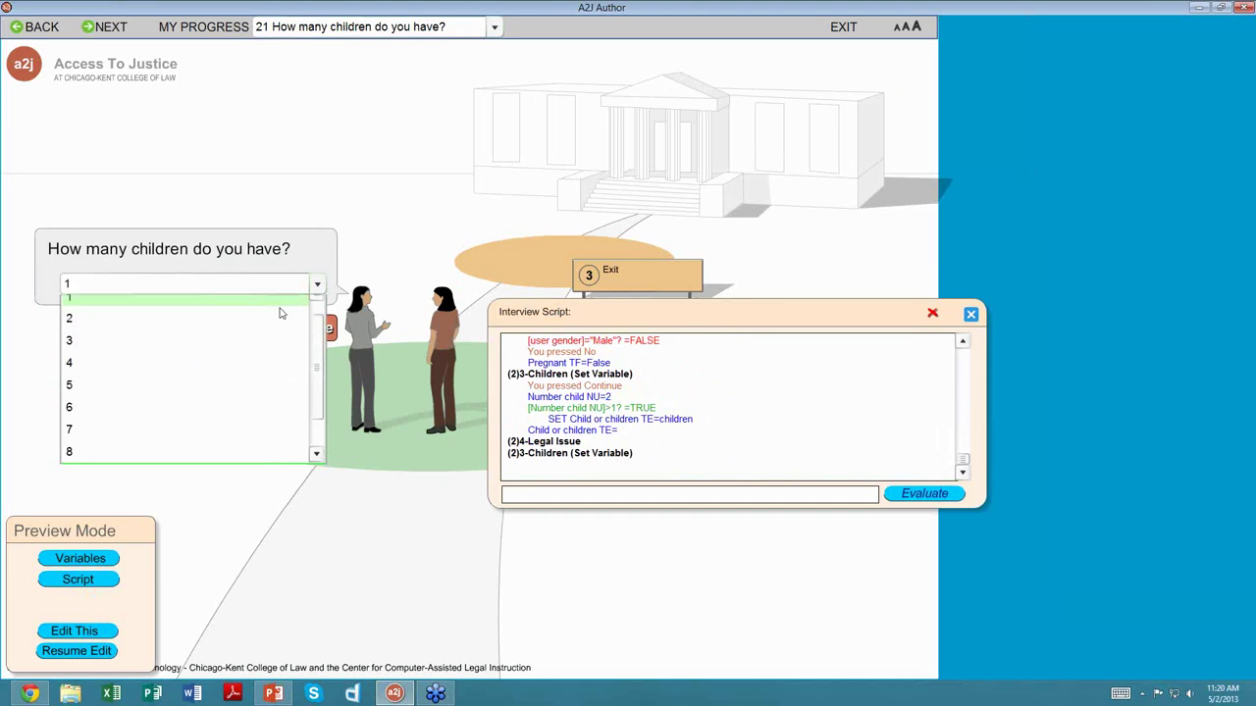
left_click(280, 310)
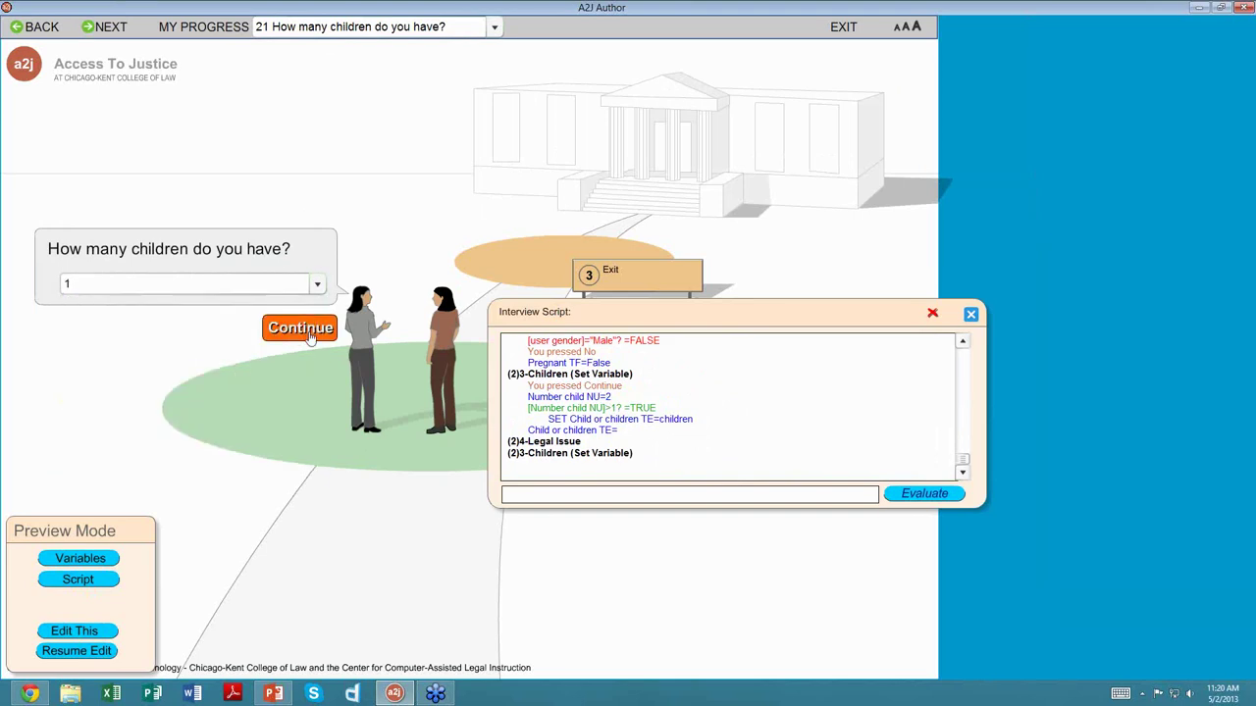
left_click(310, 333)
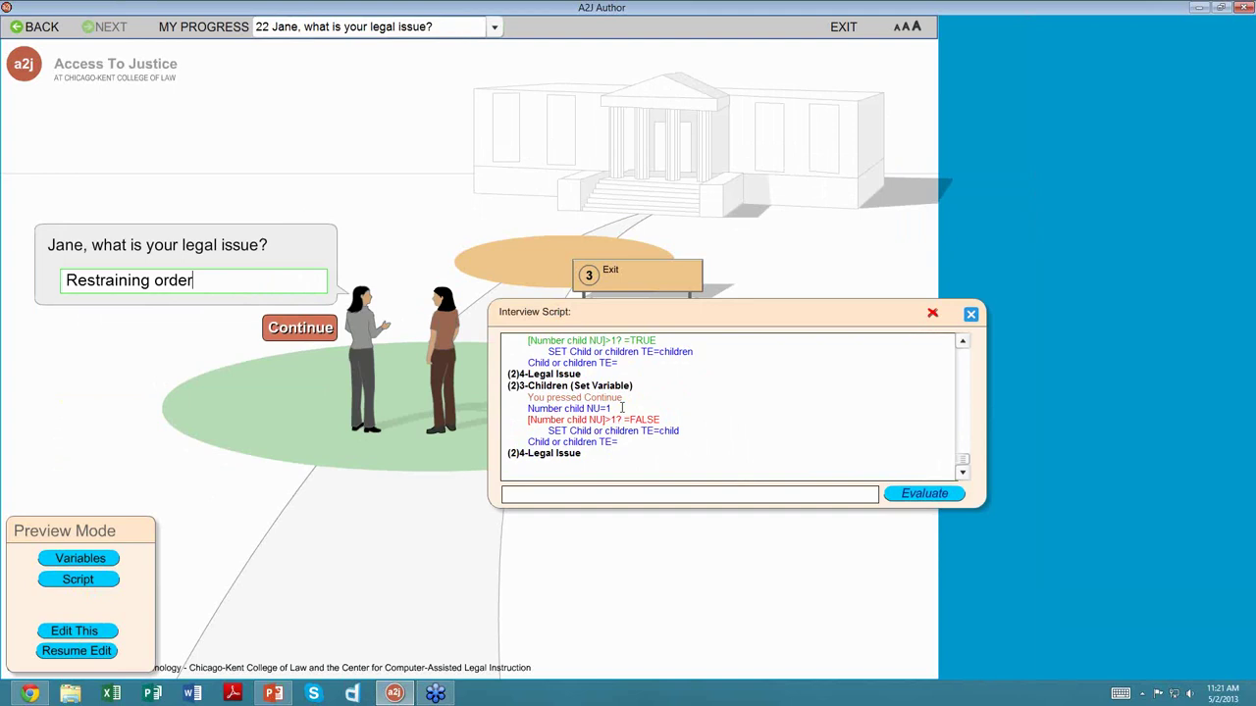
left_click(682, 431)
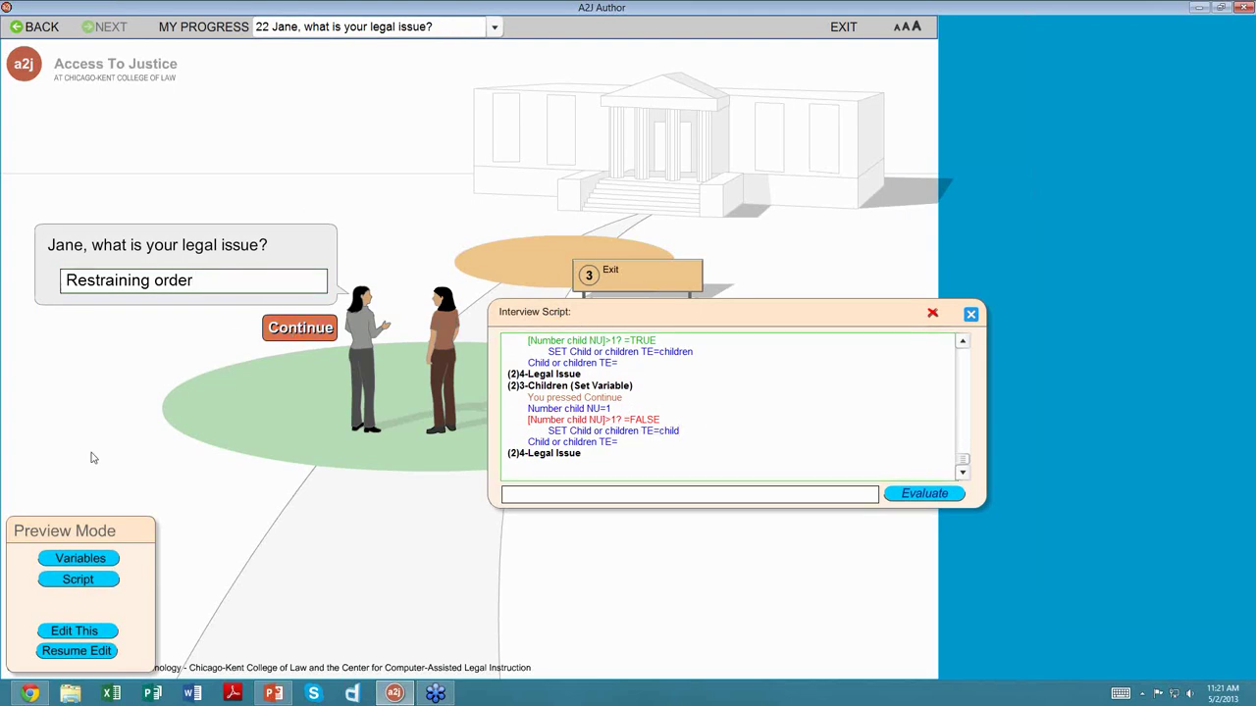
- Finish the preview with Restraining order as the legal issue and No for previous lawyer help, and return to the question map
left_click(300, 329)
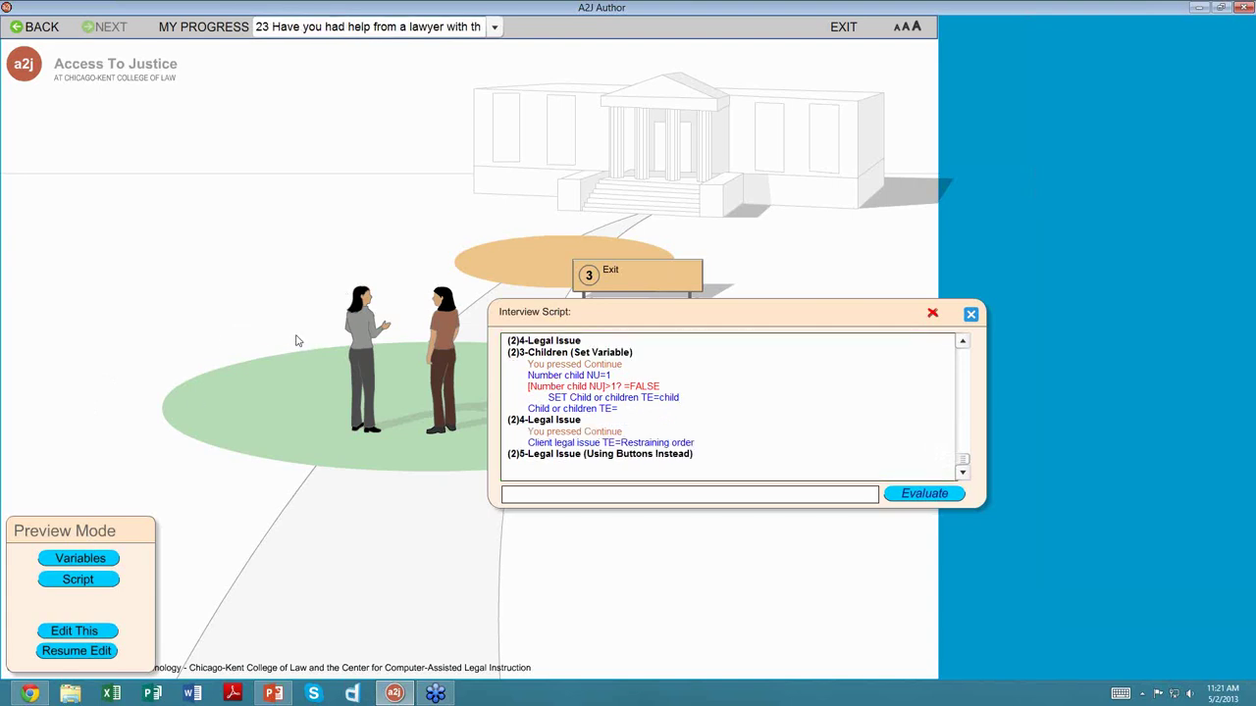
left_click(303, 328)
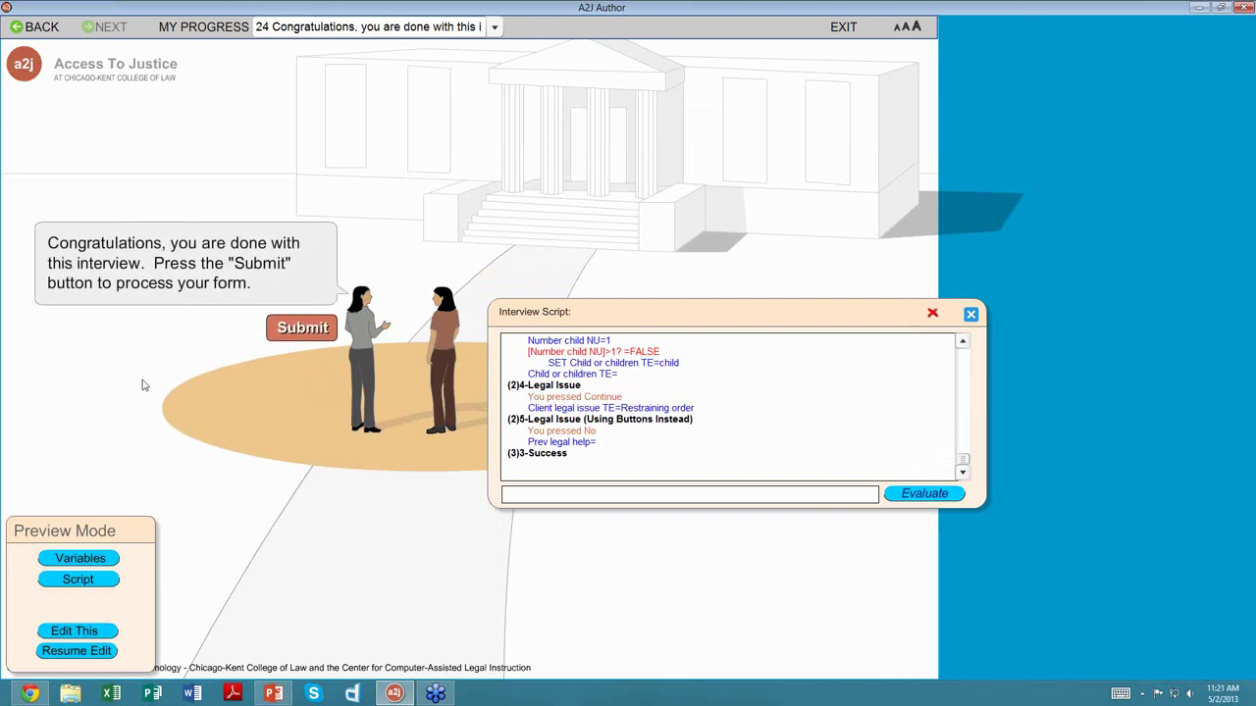
left_click(110, 655)
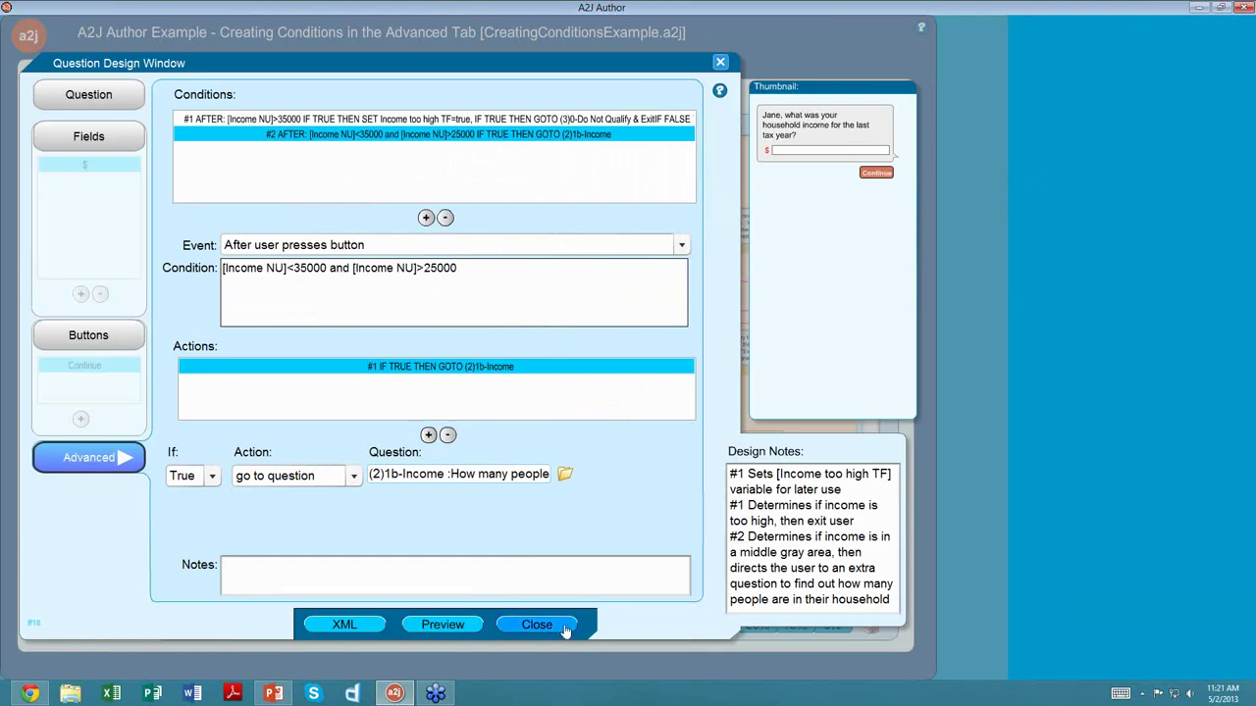
left_click(537, 625)
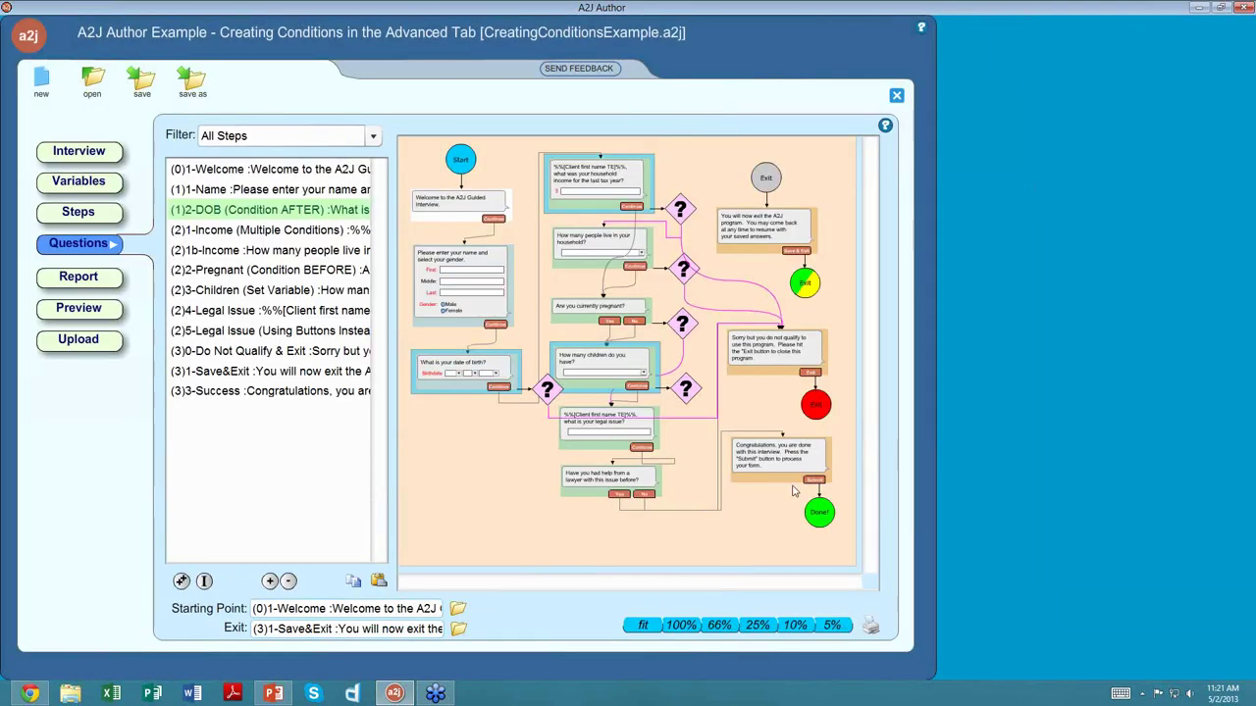
- Open the date-of-birth question and review its Birthdate field, Continue button and advanced condition settings
double_click(451, 371)
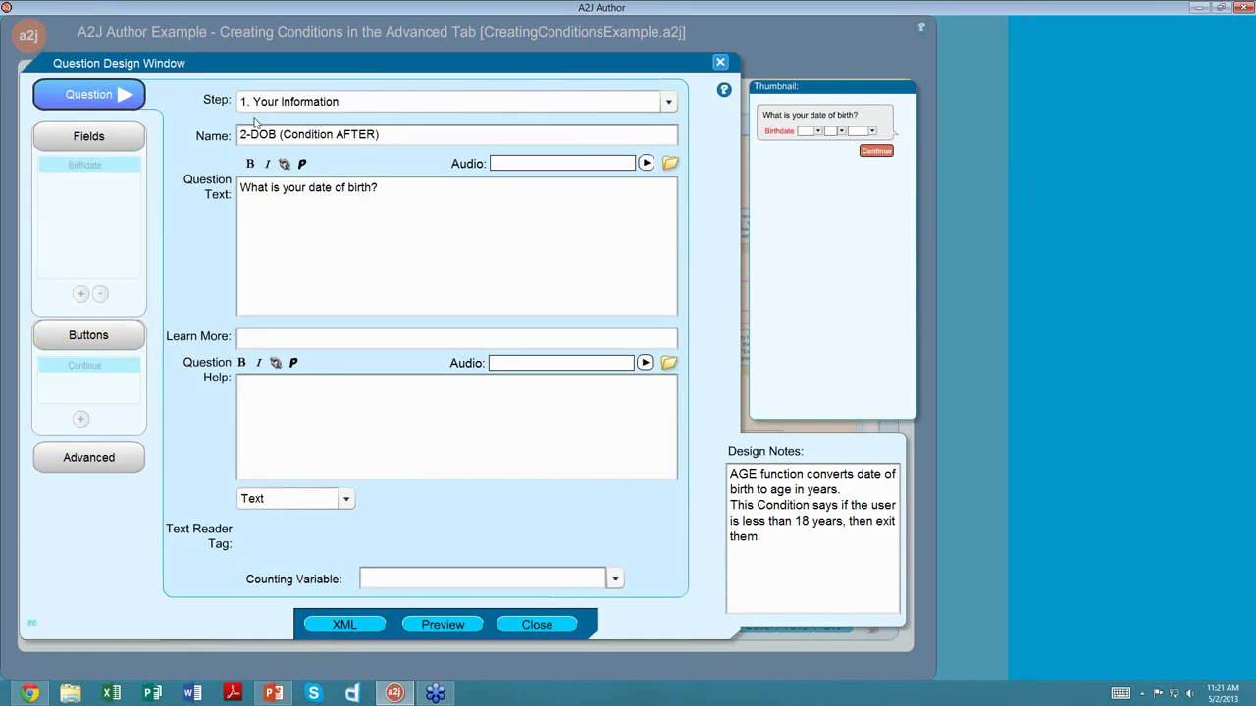
left_click(77, 167)
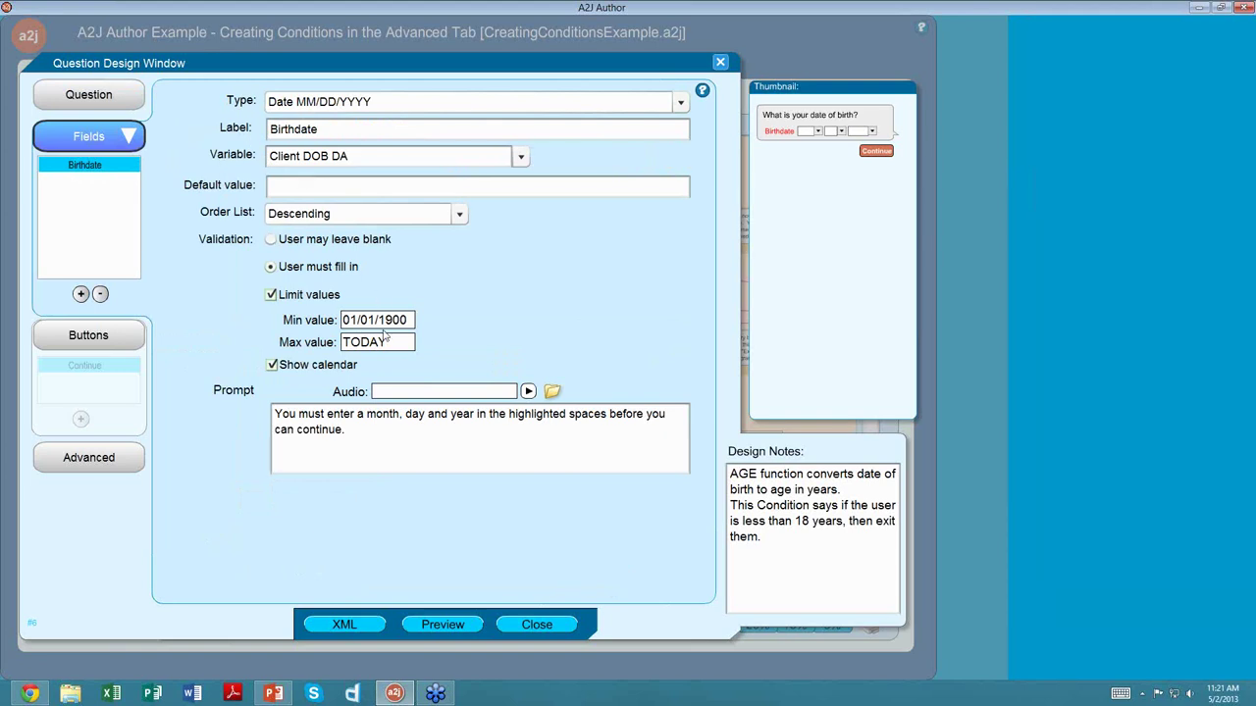
left_click(123, 365)
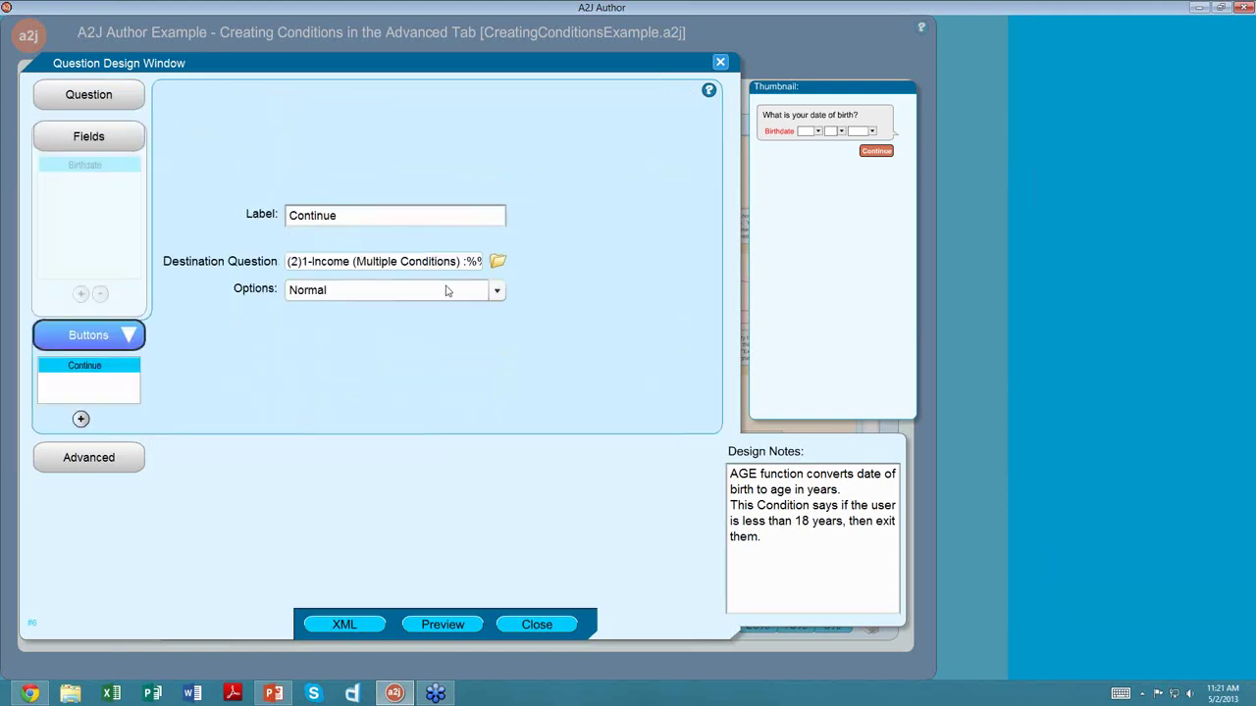
left_click(122, 474)
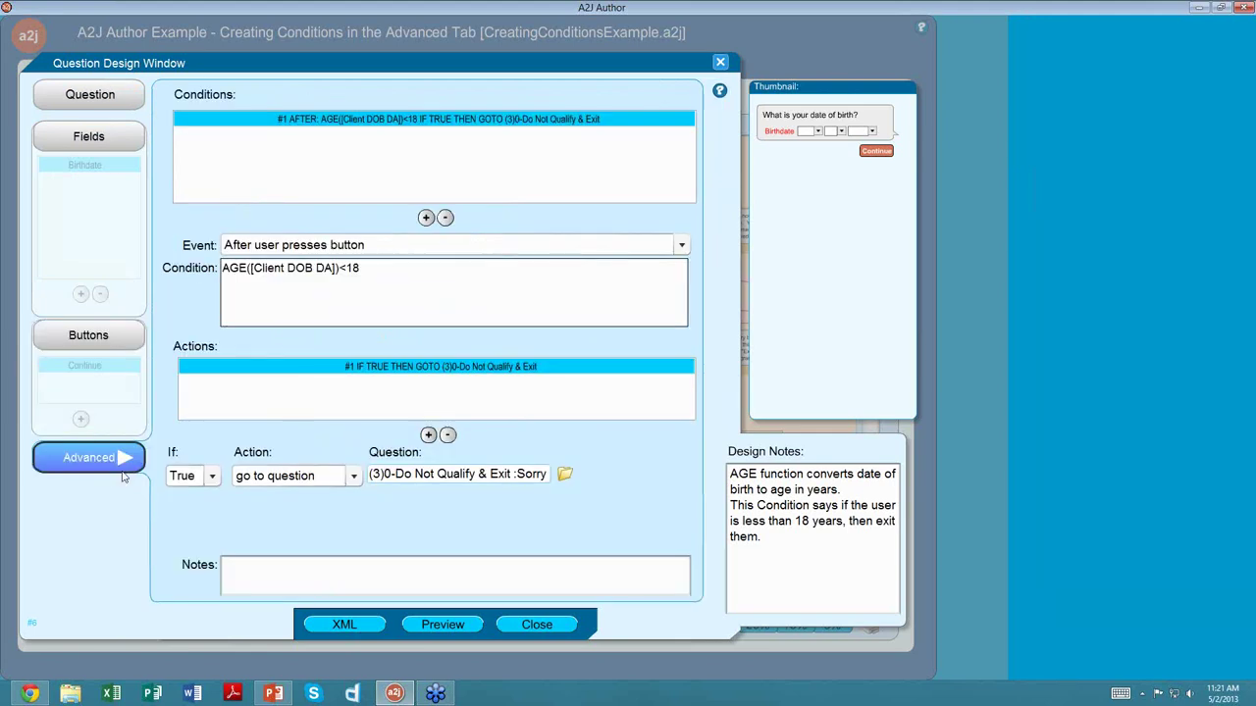
- Delete the date-of-birth question's existing AGE condition and add a new one triggered after the user presses the button
left_click(446, 217)
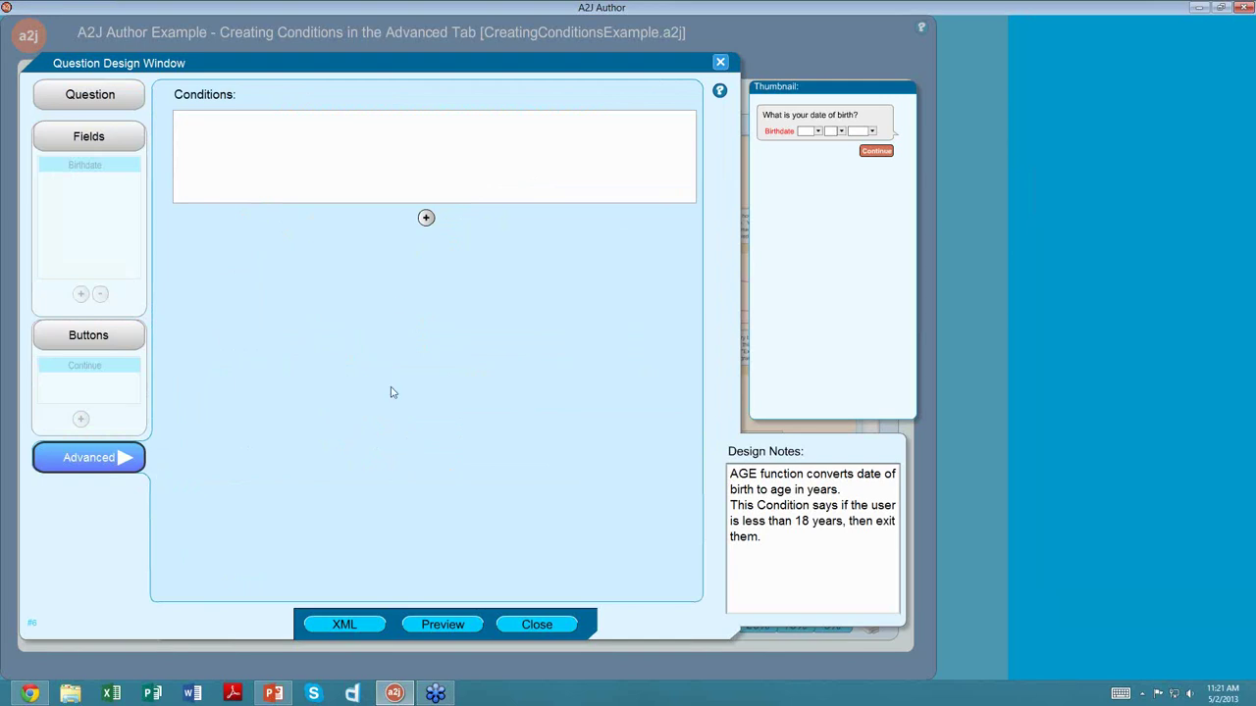
left_click(426, 218)
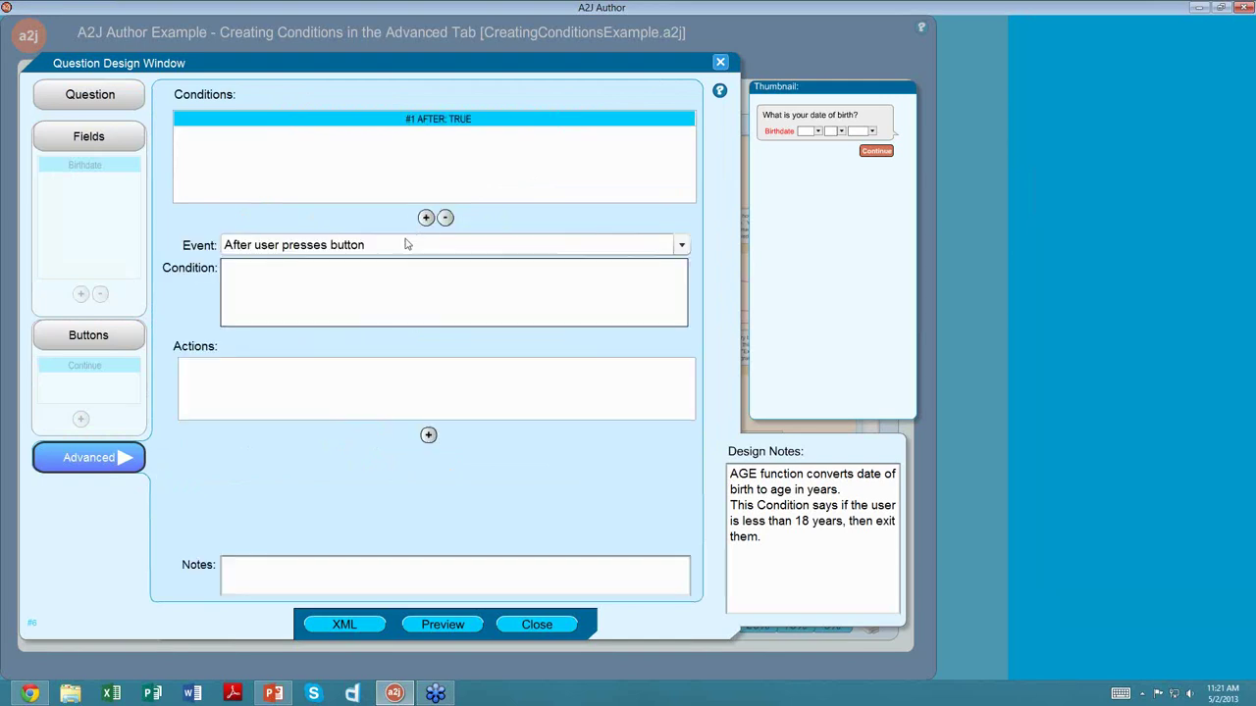
left_click(261, 249)
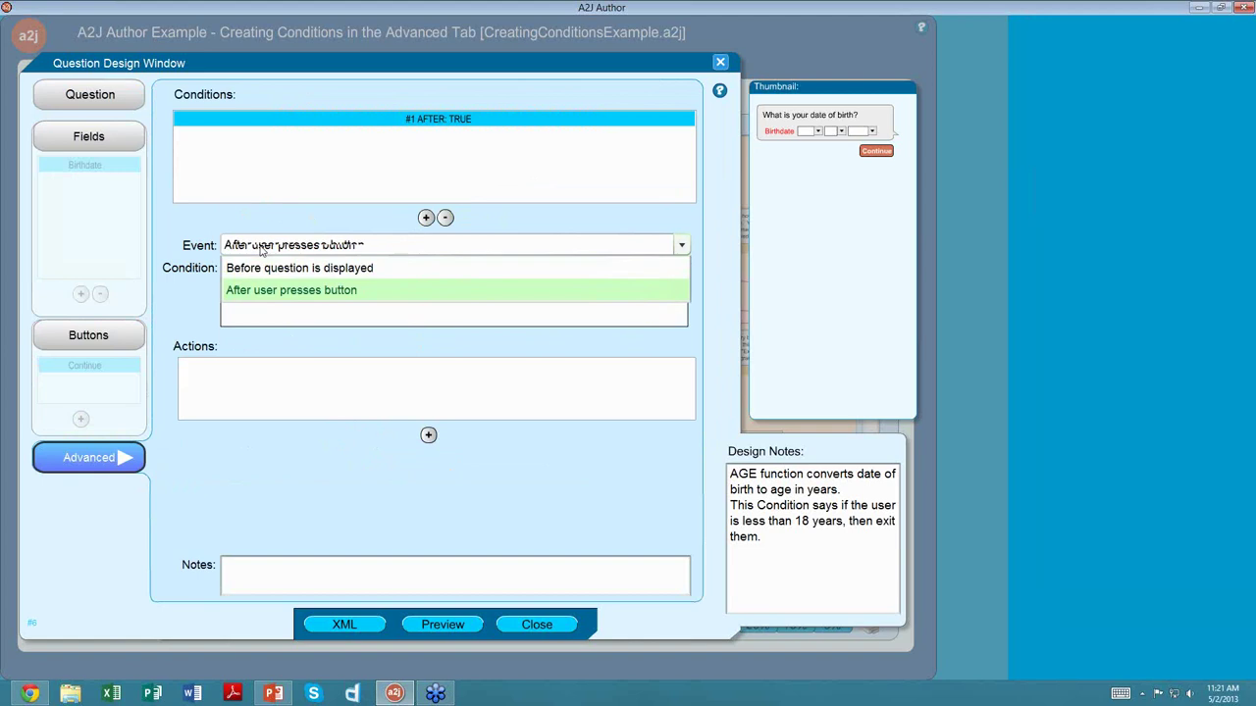
left_click(261, 249)
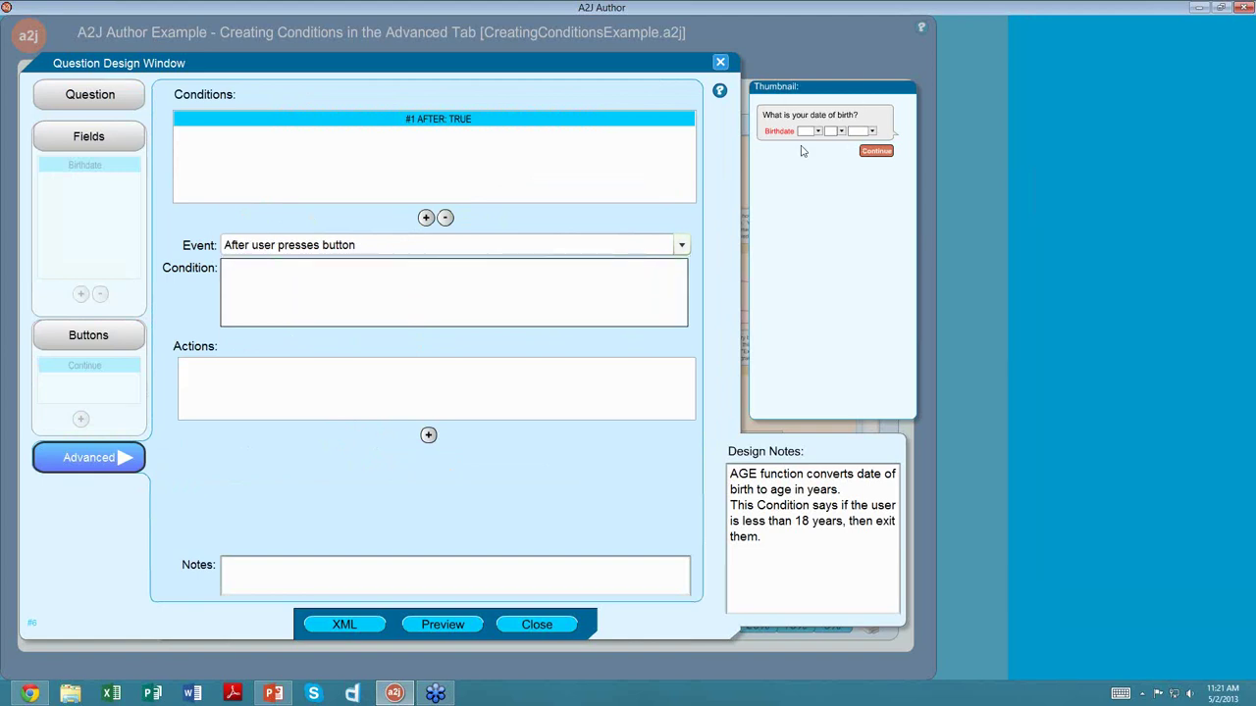
- Enter the condition AGE([Client DOB DA]) < 18, copying the variable name from the Birthdate field
left_click(442, 280)
type("AGE([")
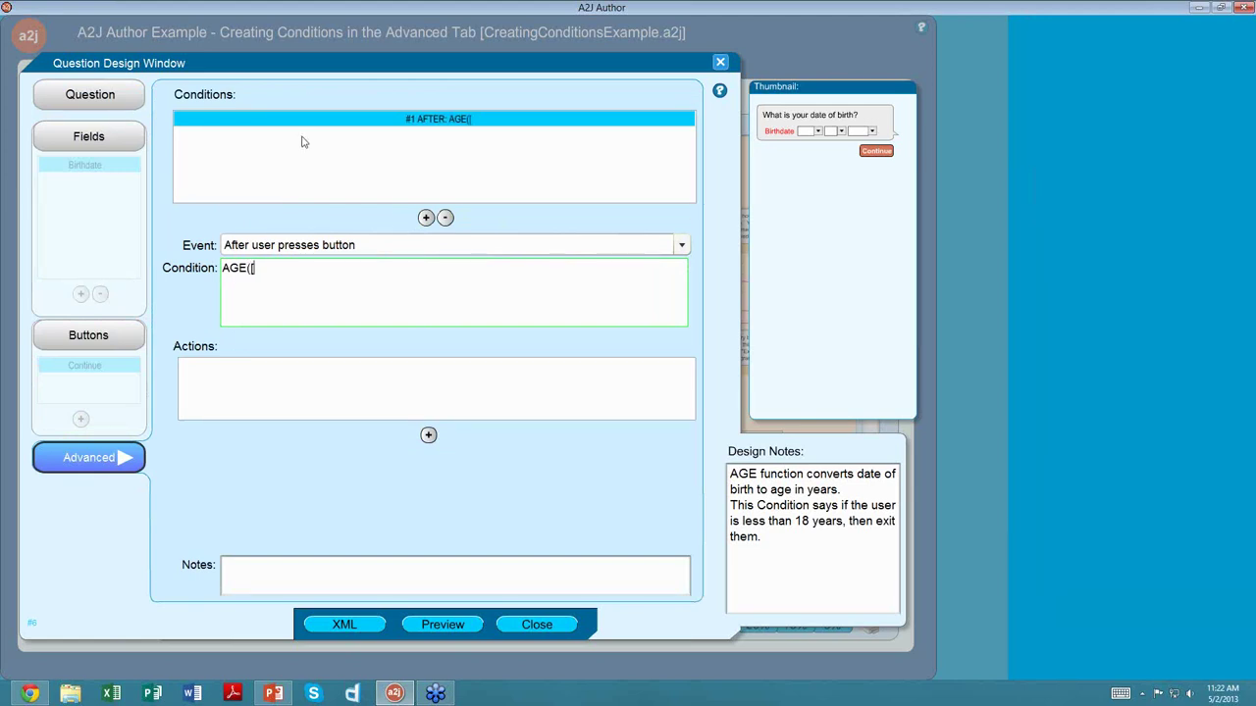
left_click(104, 169)
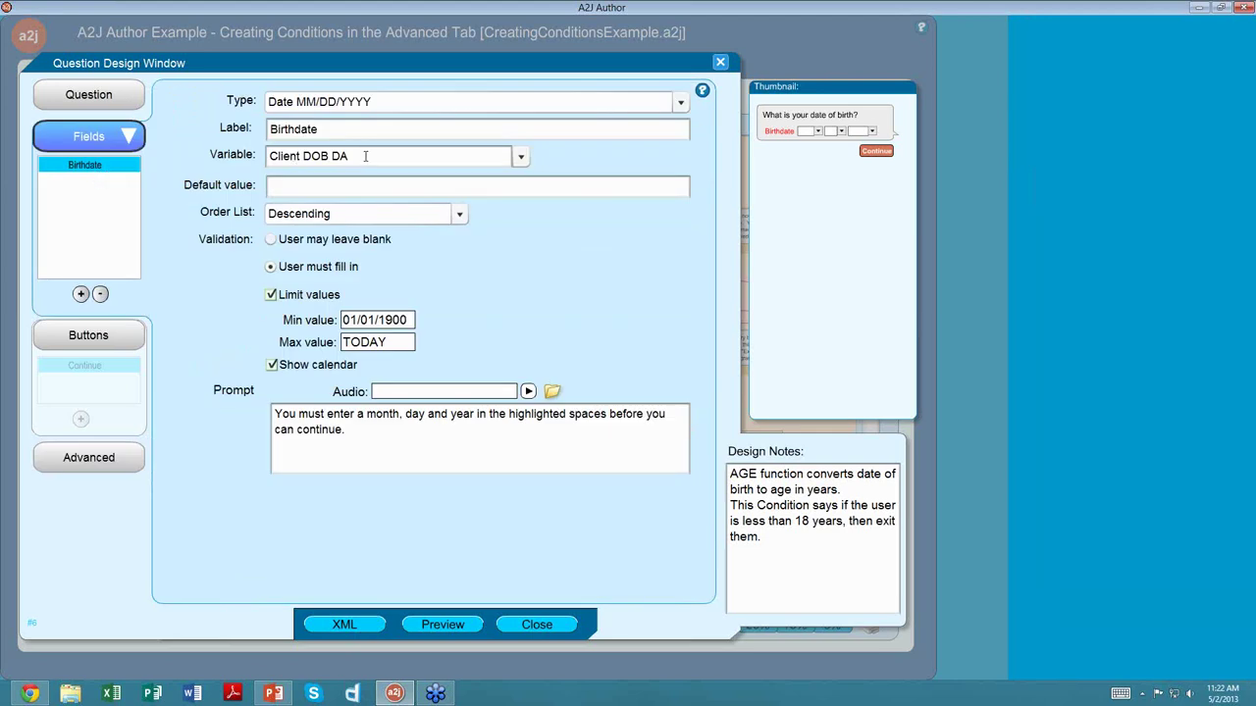
left_click_drag(355, 156, 265, 160)
key("ctrl+c")
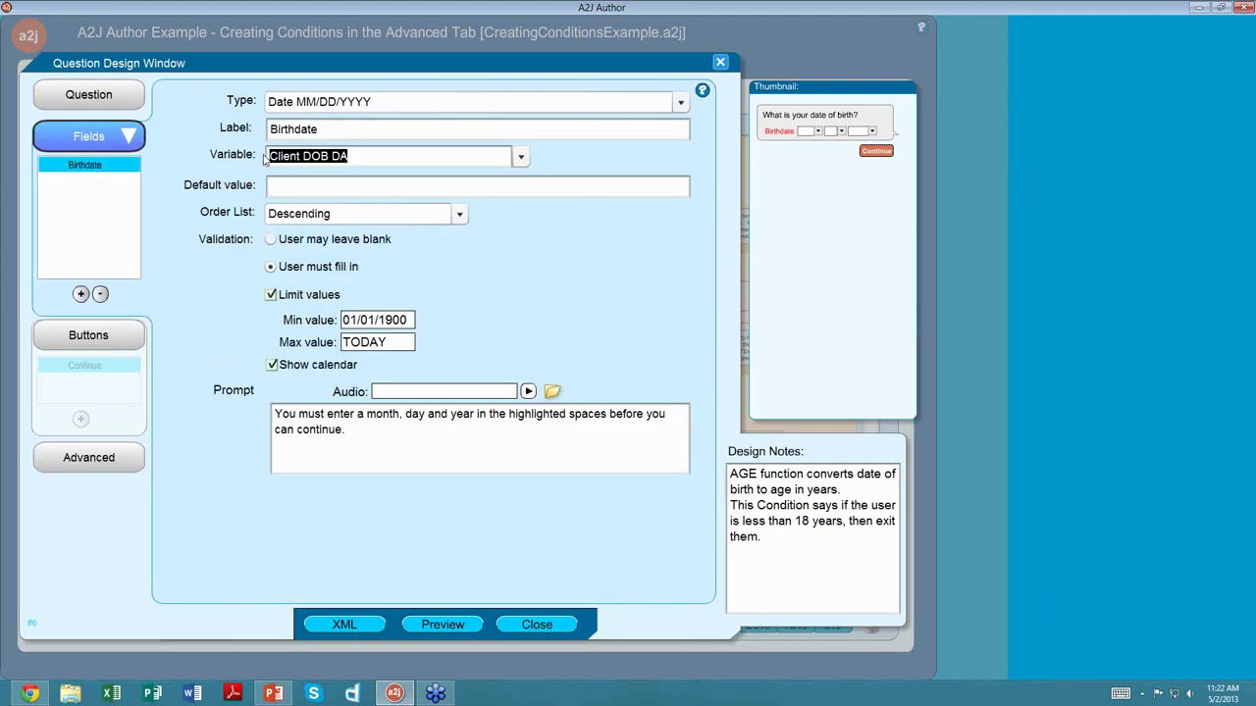
left_click(98, 457)
left_click(335, 273)
key("ctrl+v")
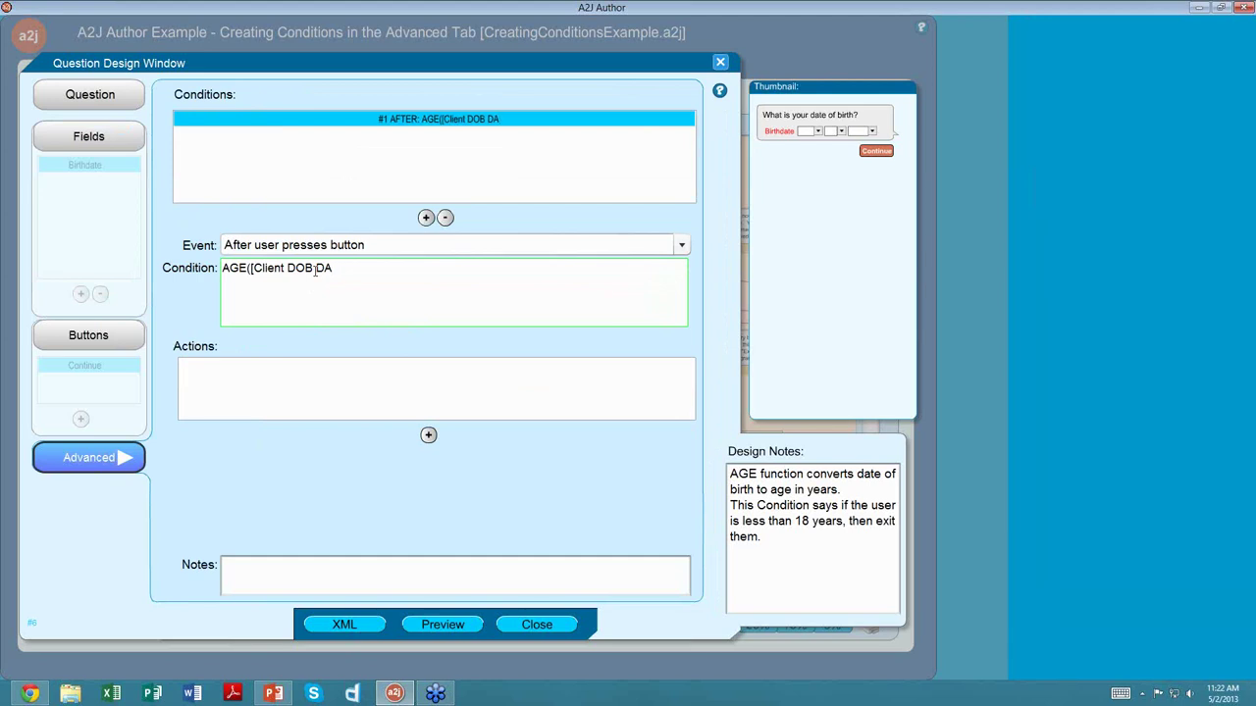
type(") < 18")
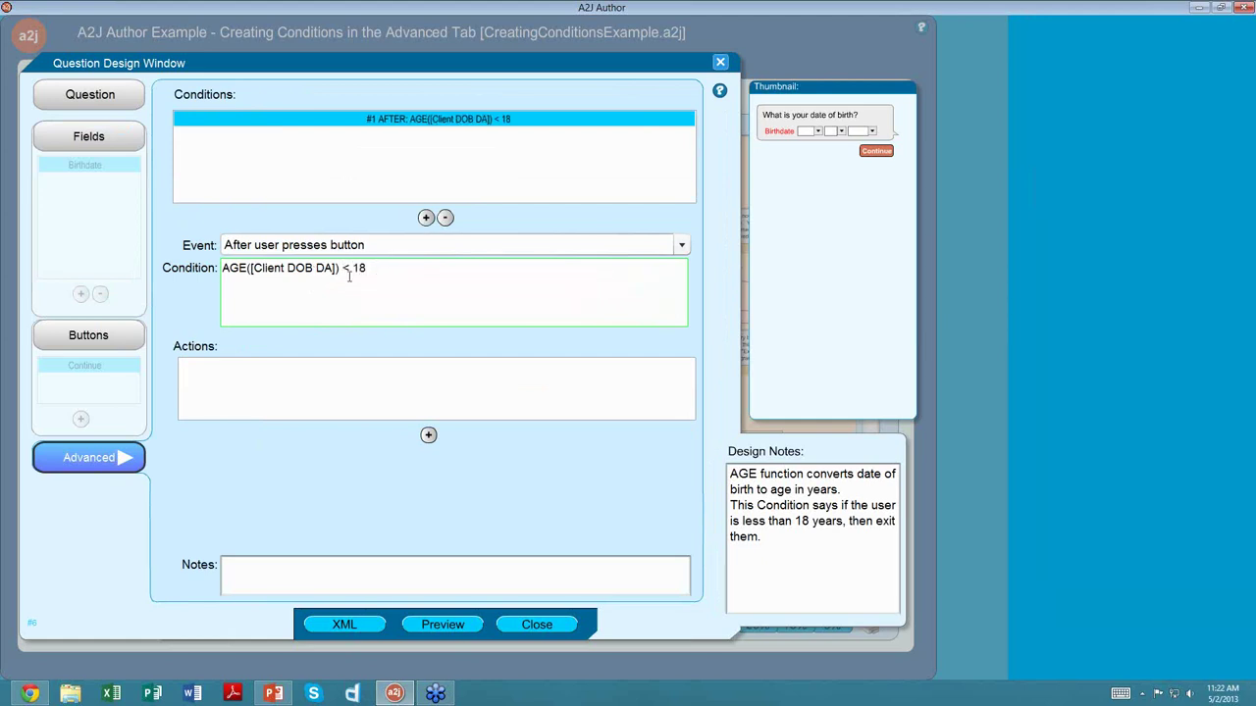
- Remove the spaces around the less-than sign so the condition reads AGE([Client DOB DA])<18
key("Left")
key("Left")
key("Left")
key("Left")
key("BackSpace")
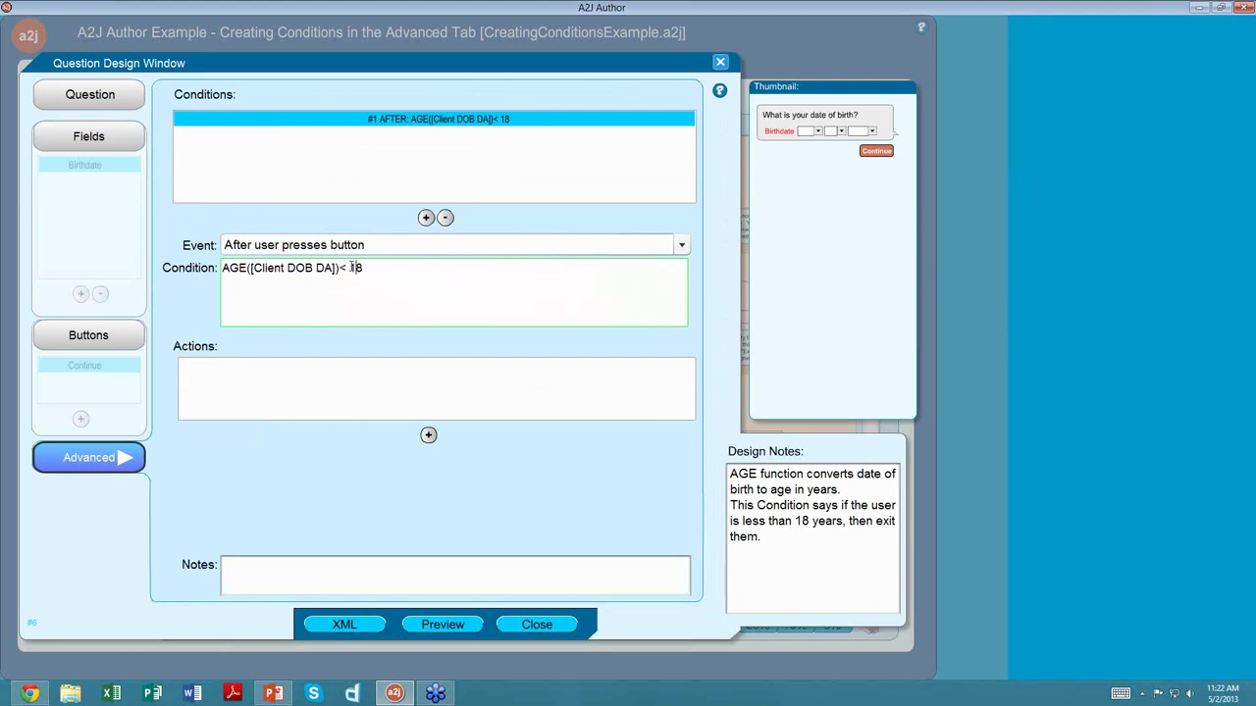
key("Right")
key("Right")
key("BackSpace")
- Add an action to the AGE condition that, if true, goes to question (3)0-Do Not Qualify & Exit
left_click(428, 436)
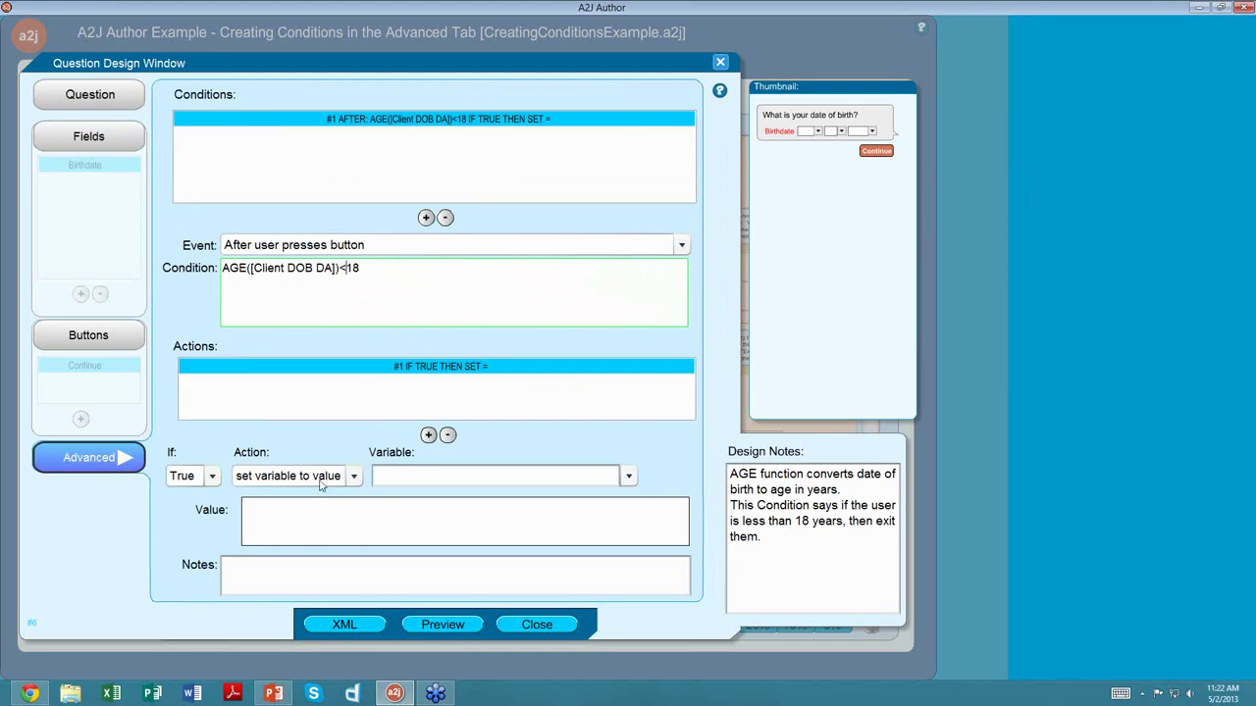
left_click(343, 481)
left_click(274, 502)
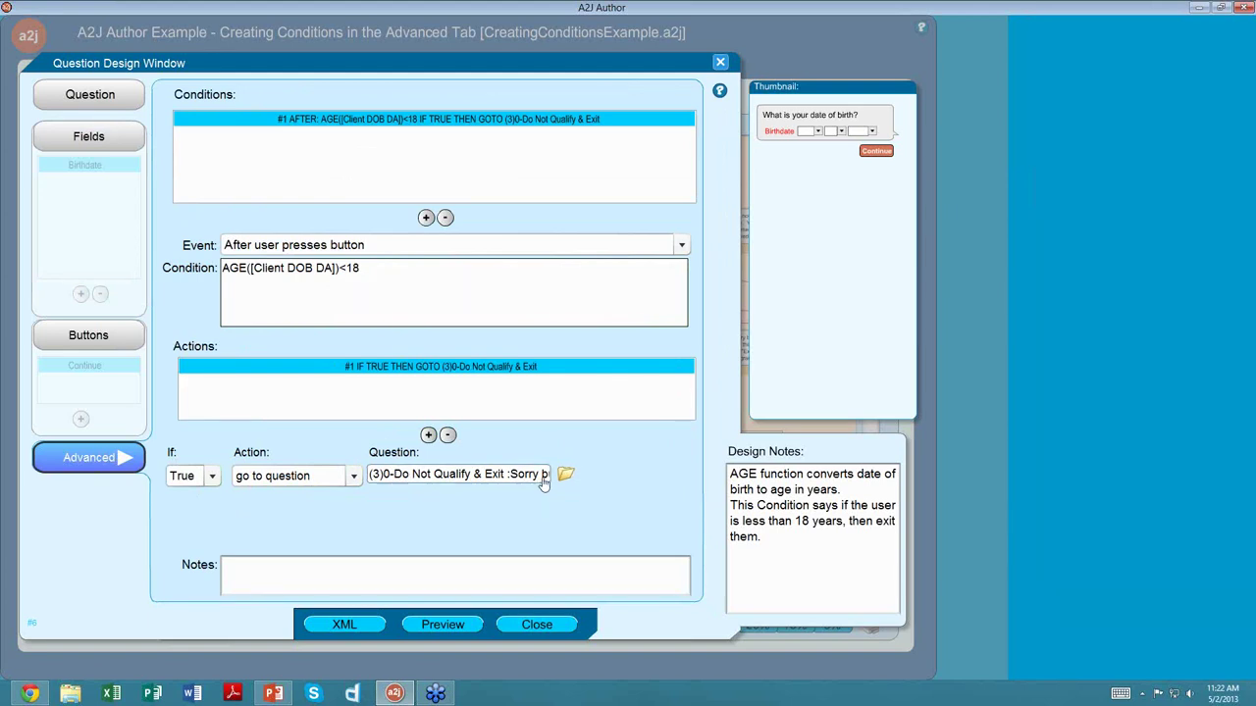
- Preview from the date-of-birth question, submitting the adult birthdate, and go back to resubmit it with a birth year for a client under 18
left_click(456, 626)
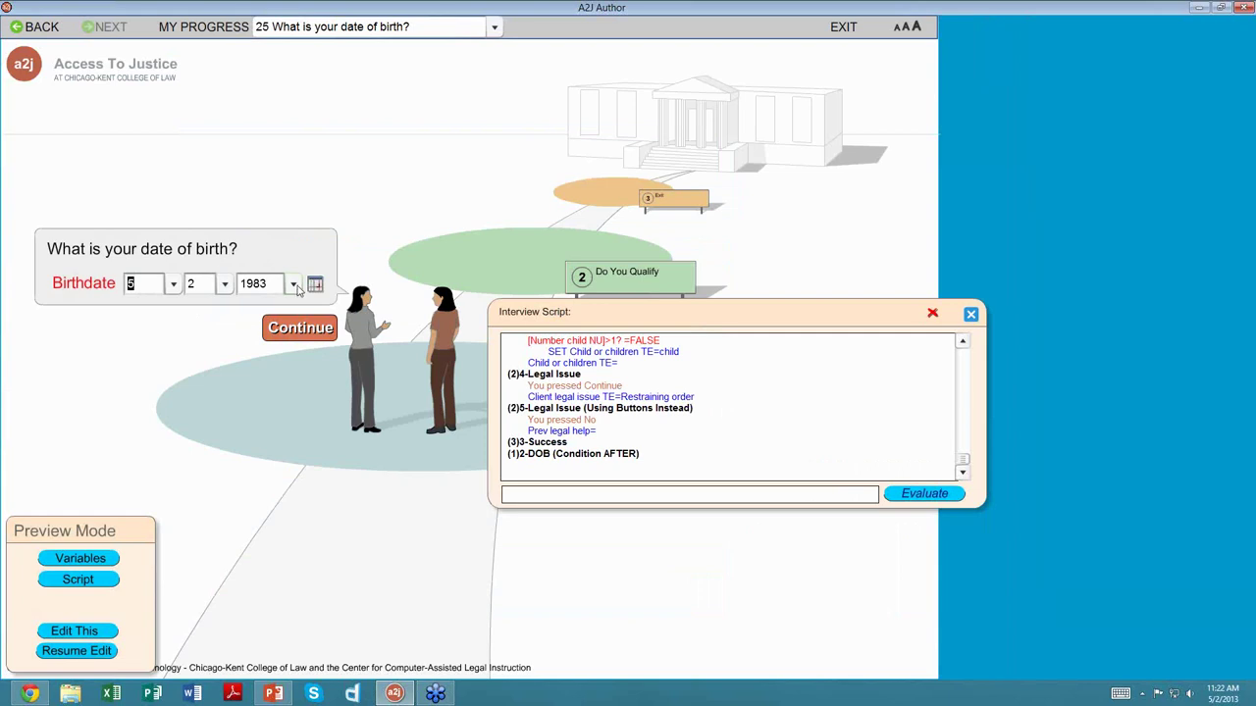
left_click(298, 330)
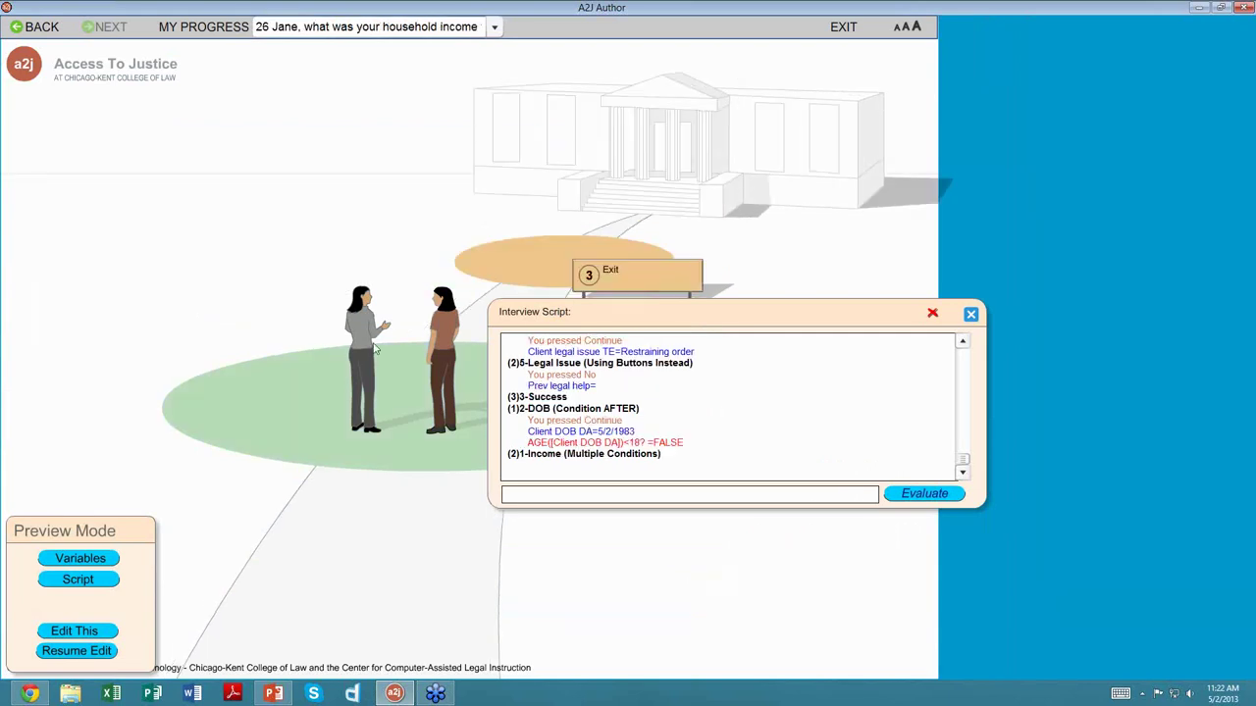
left_click(36, 27)
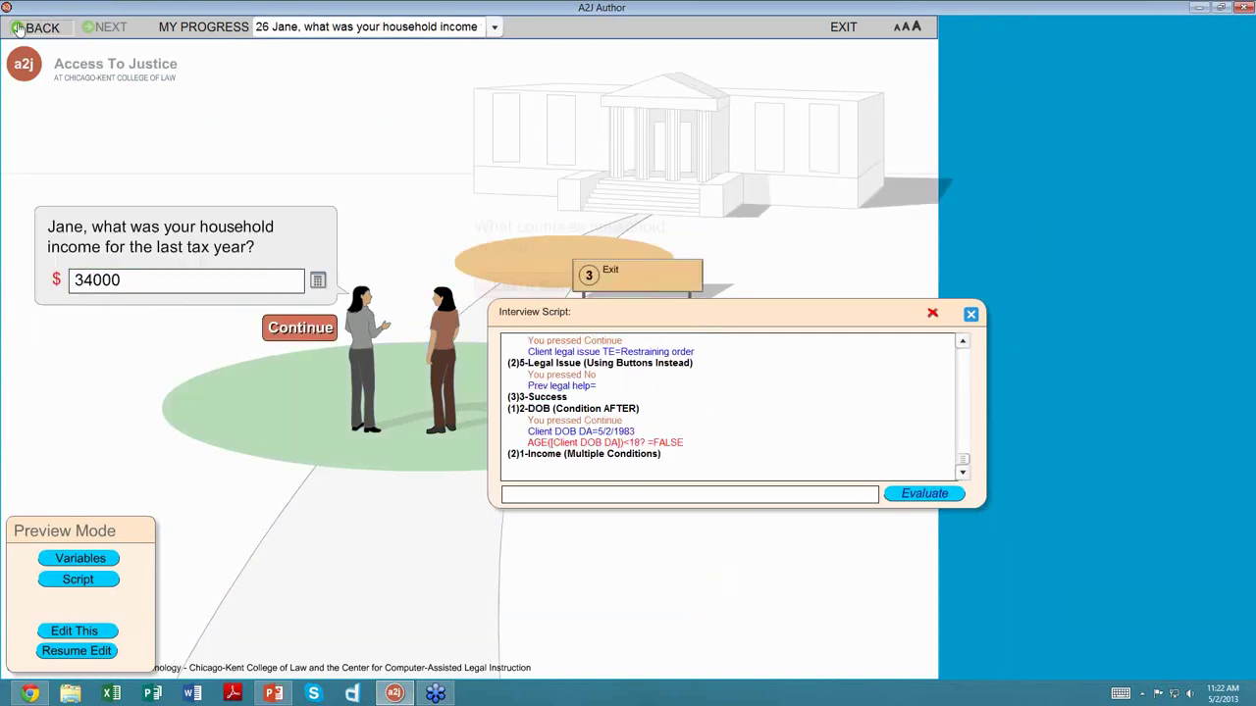
left_click(292, 284)
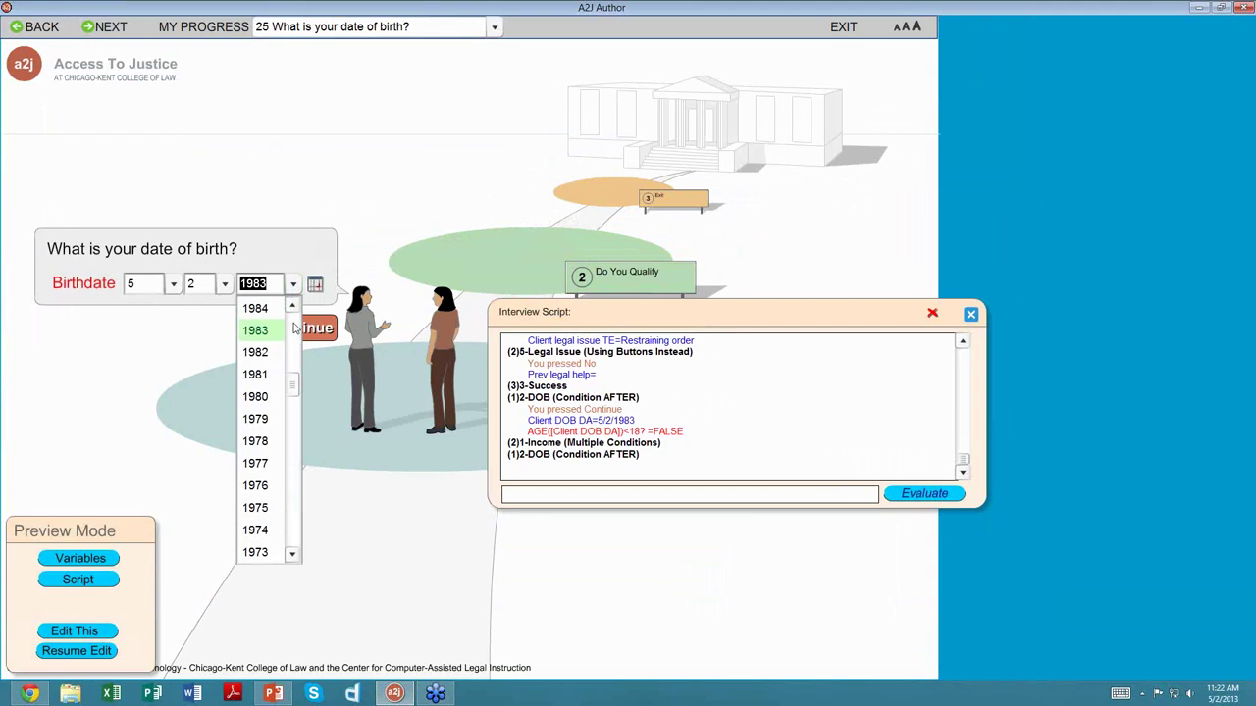
left_click_drag(297, 390, 299, 341)
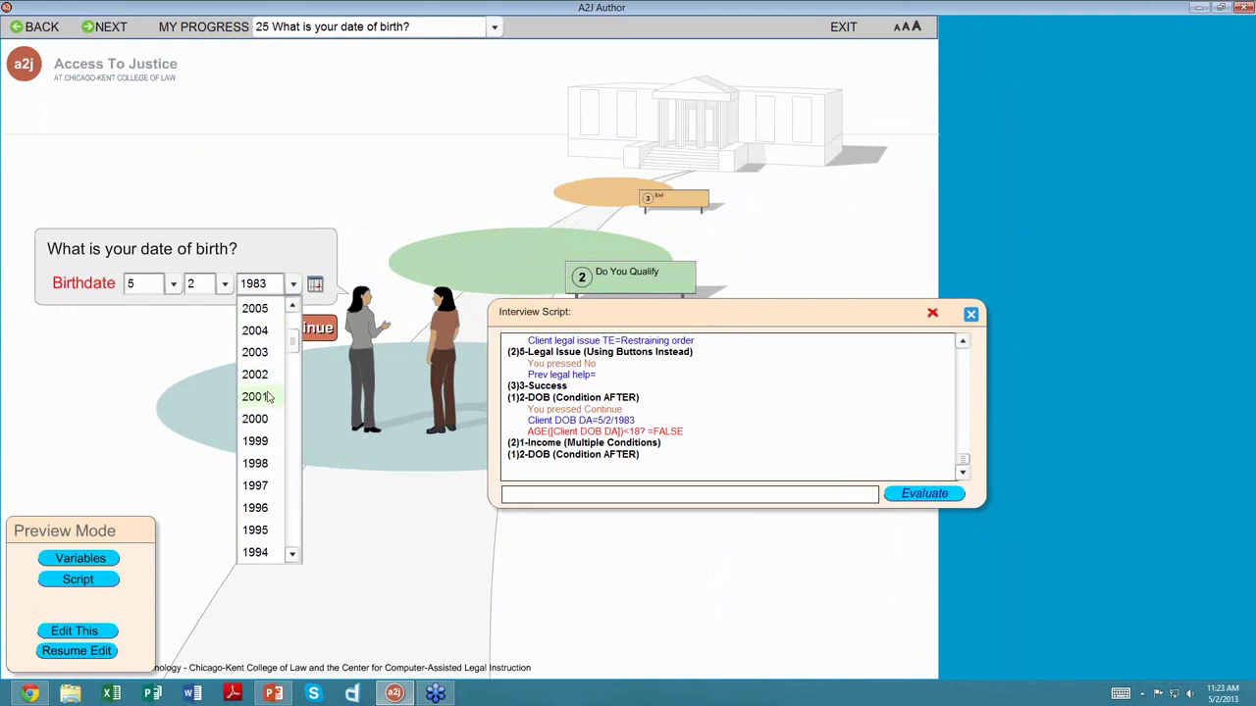
left_click(257, 308)
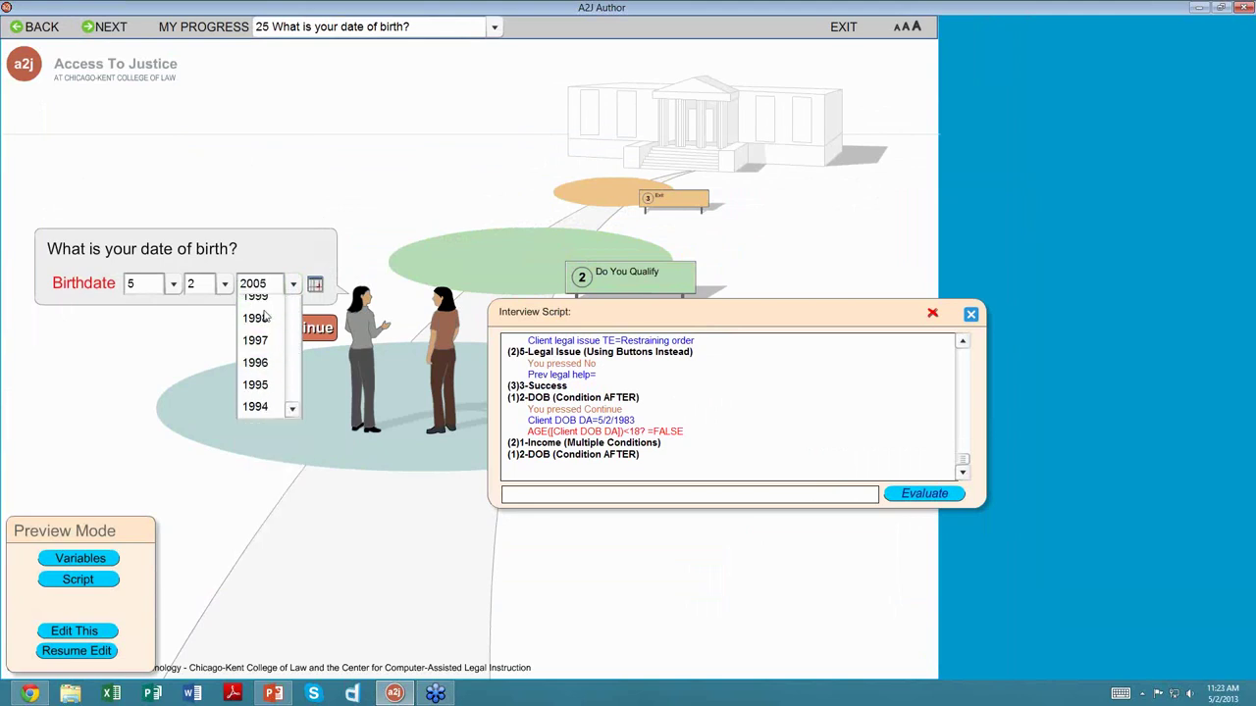
left_click(280, 332)
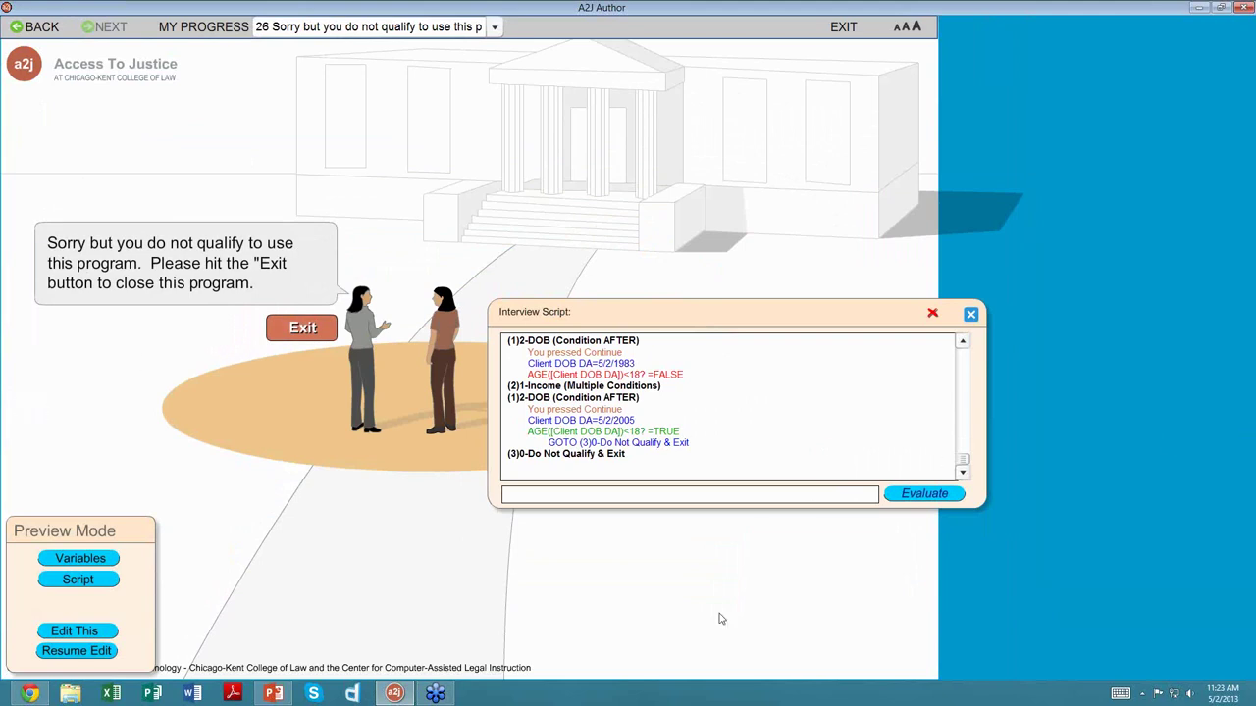
- Switch to PowerPoint and start the slide show from the Training/Events Calendar 2013 slide
left_click(277, 693)
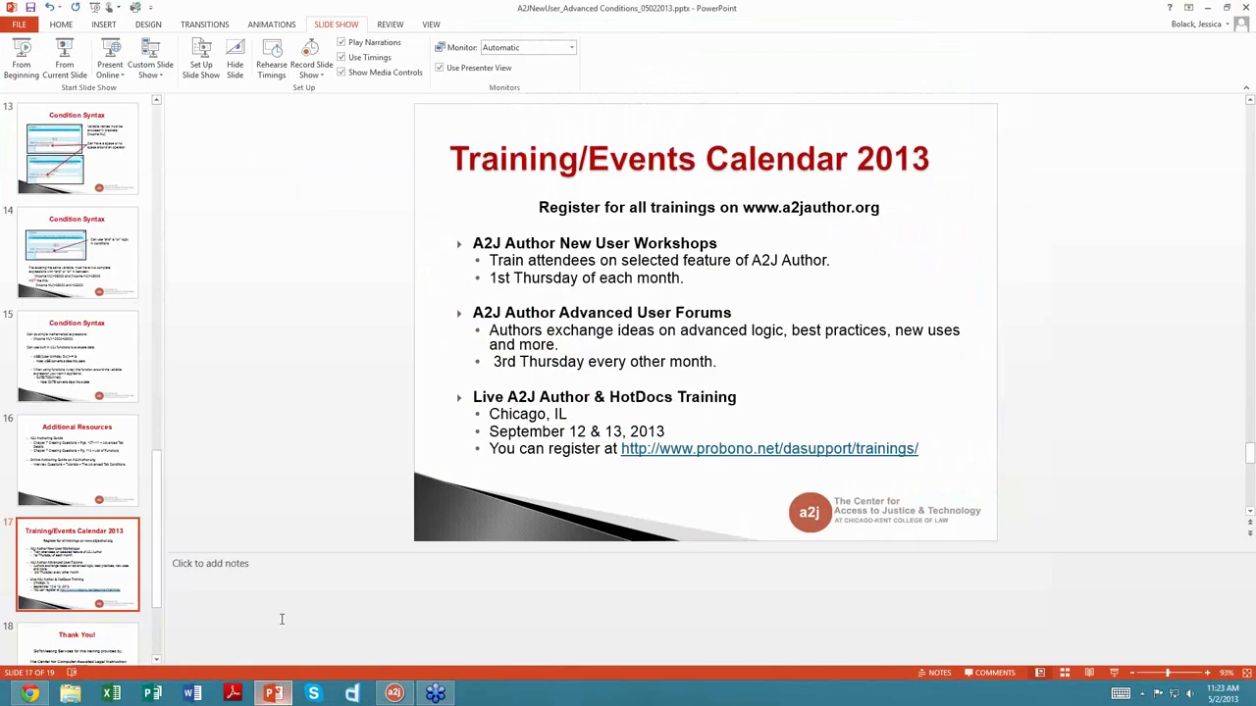
left_click(61, 69)
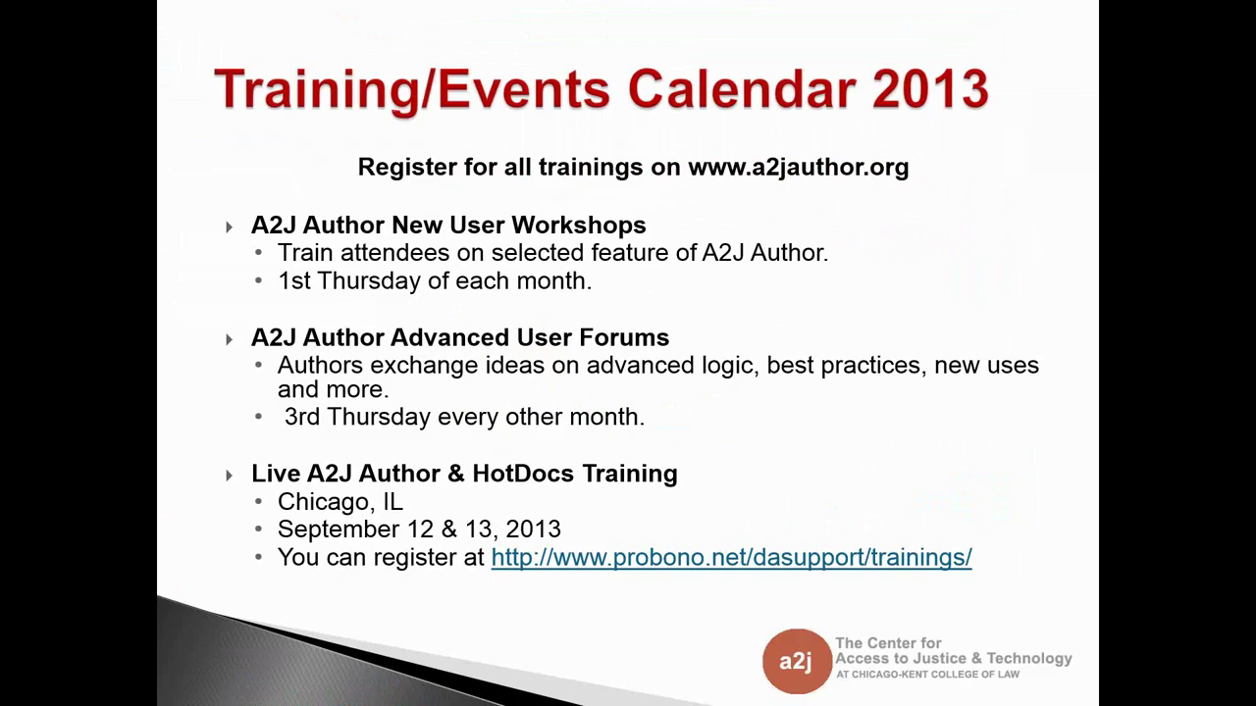